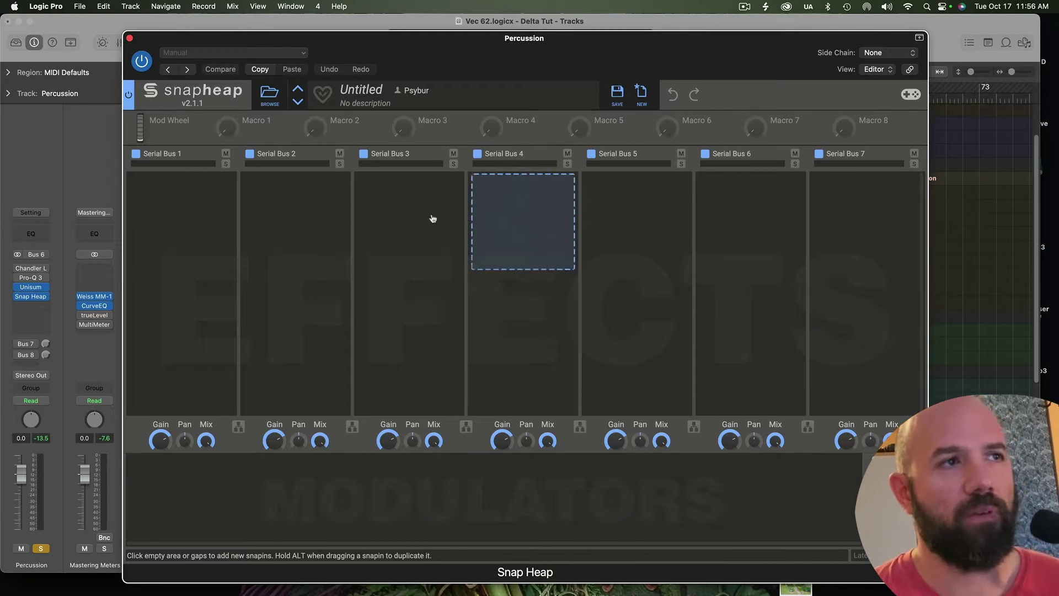
- Add a Channel Mixer to Serial Bus 1 and load its factory Invert Phase preset
left_click(199, 195)
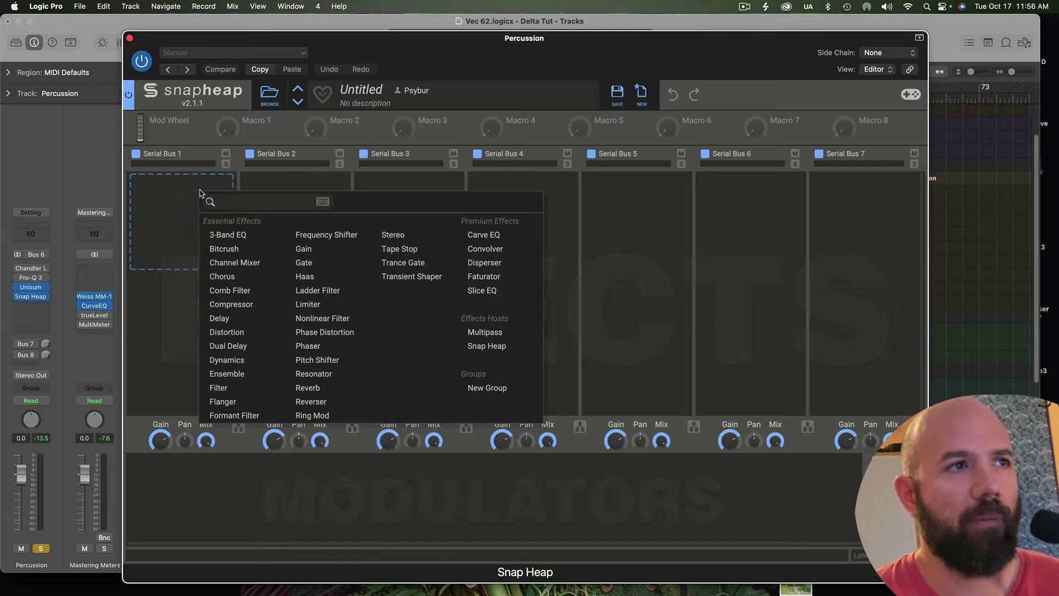
left_click(242, 264)
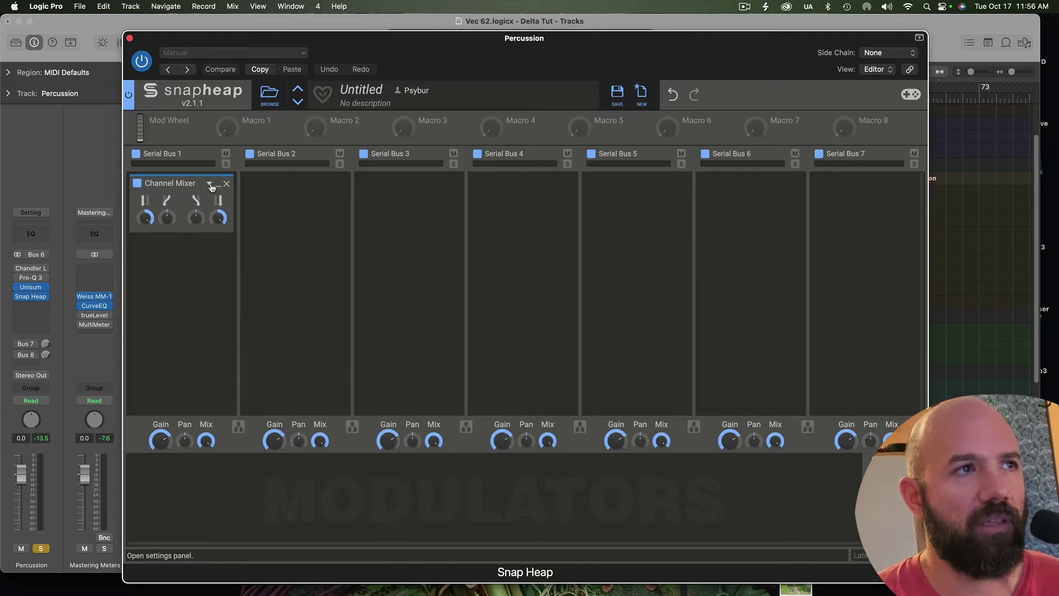
left_click(131, 197)
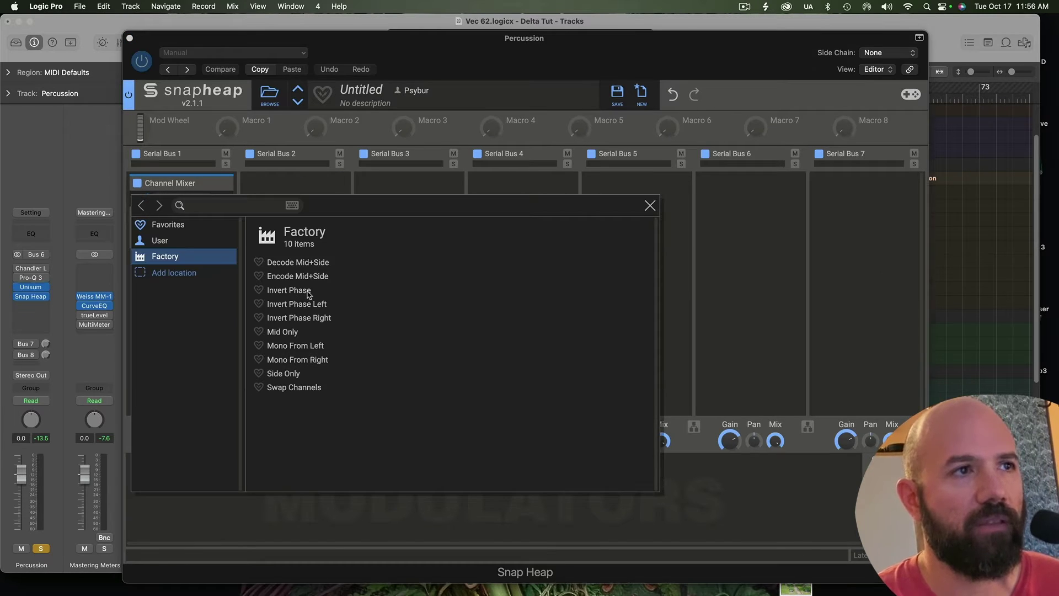
left_click(307, 292)
left_click(649, 205)
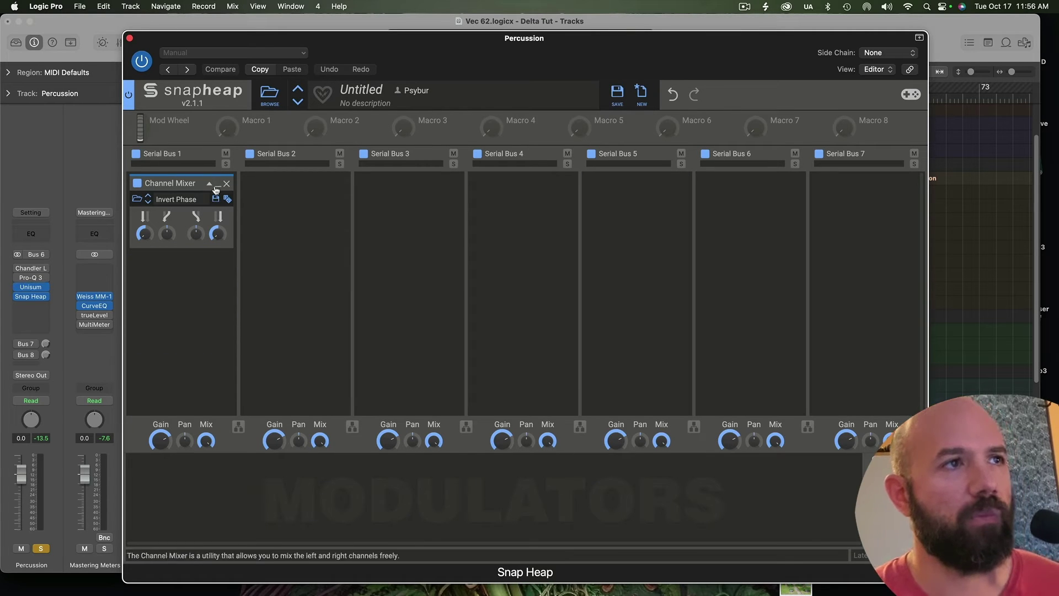
left_click(215, 188)
- Place a second Channel Mixer in Serial Bus 2 and set lanes 1 and 2 to process in parallel
left_click_drag(167, 187, 274, 202)
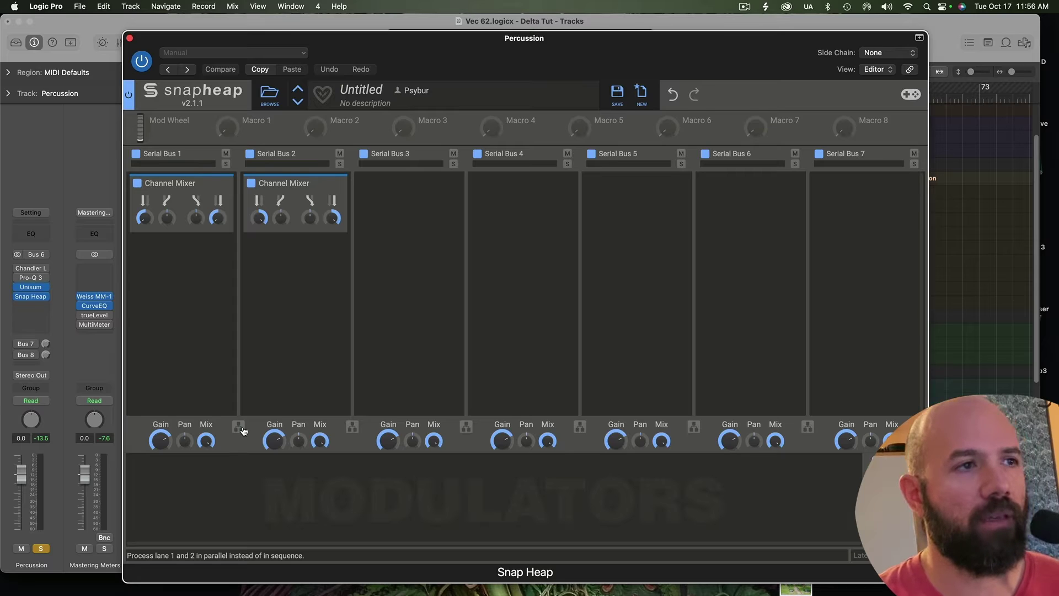
key("space")
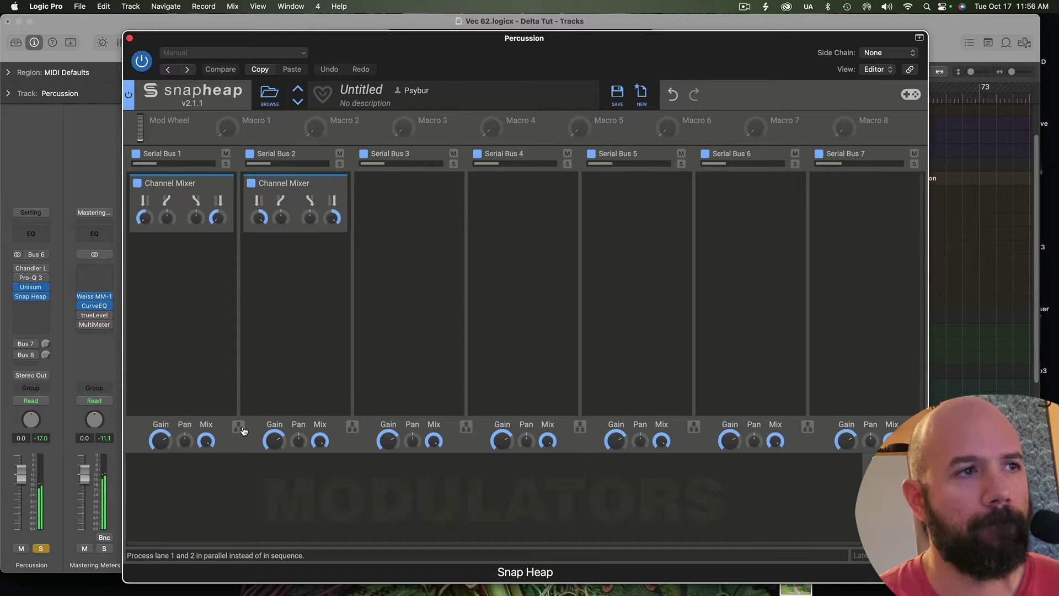
left_click(239, 426)
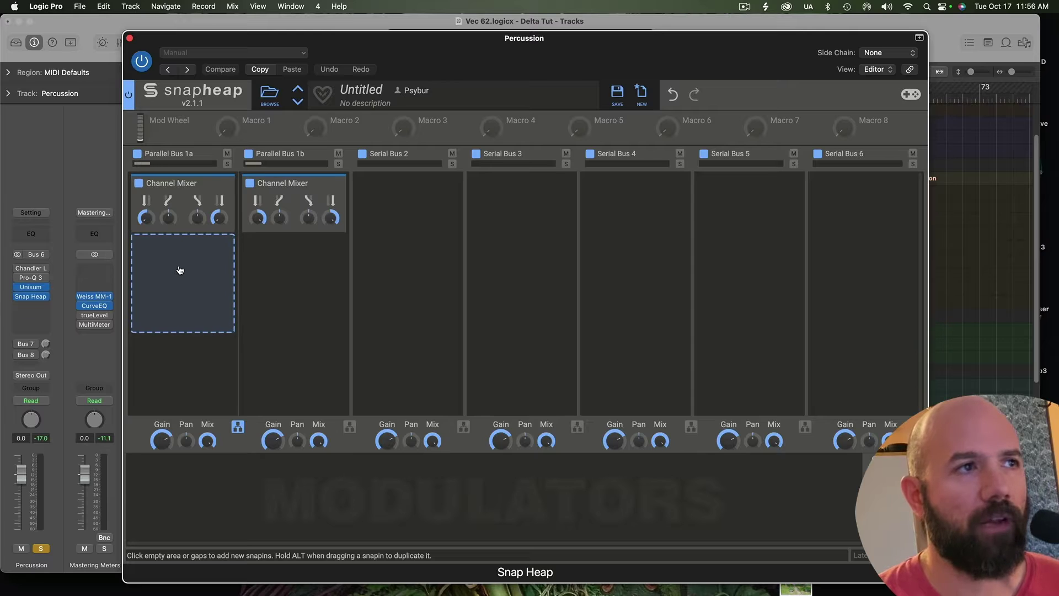
- Add a Transient Shaper below the Channel Mixer in Parallel Bus 1a and duplicate it above the Channel Mixer in Parallel Bus 1b
left_click(180, 270)
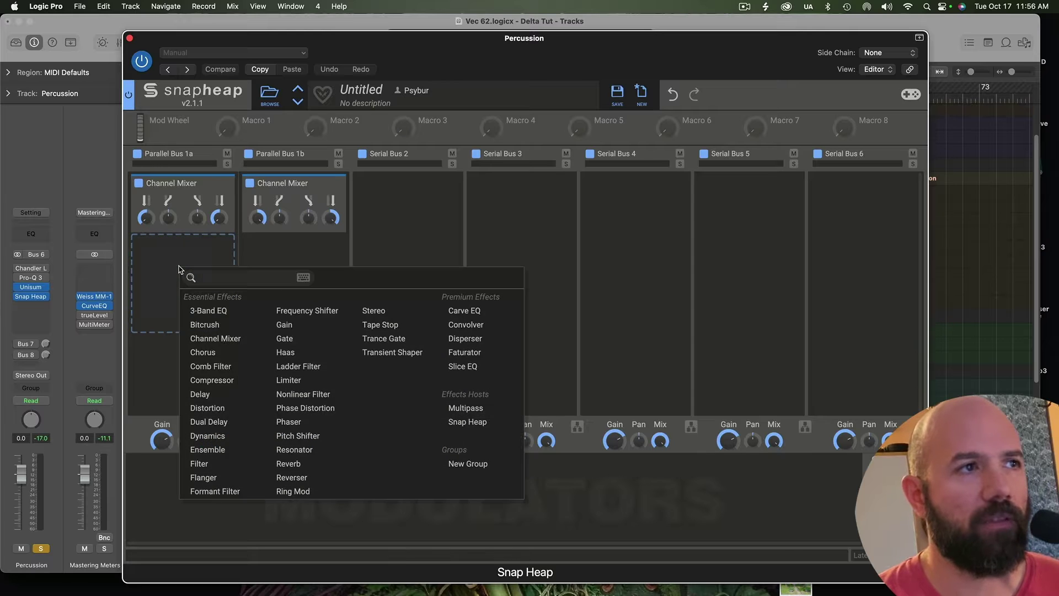
left_click(386, 353)
left_click_drag(178, 244, 300, 180)
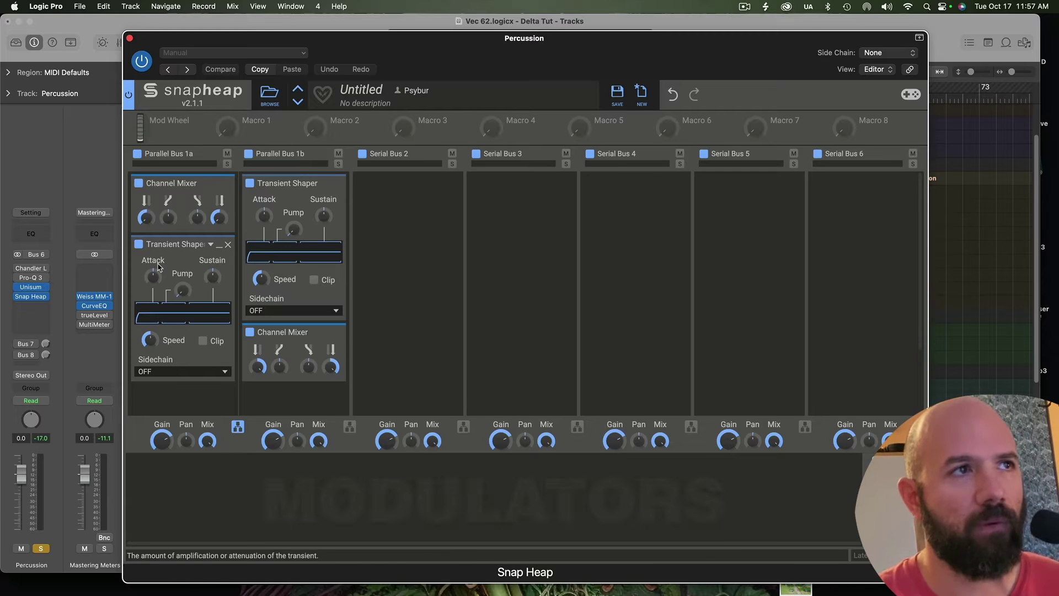
- Rename Macro 1 as Sus/Transient
double_click(262, 120)
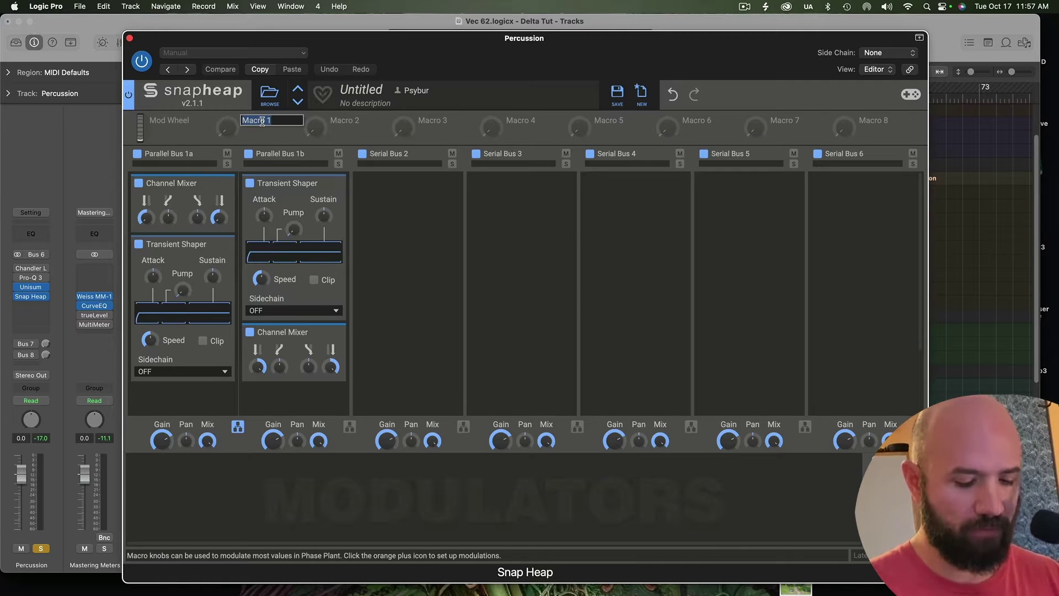
type("Sus/T")
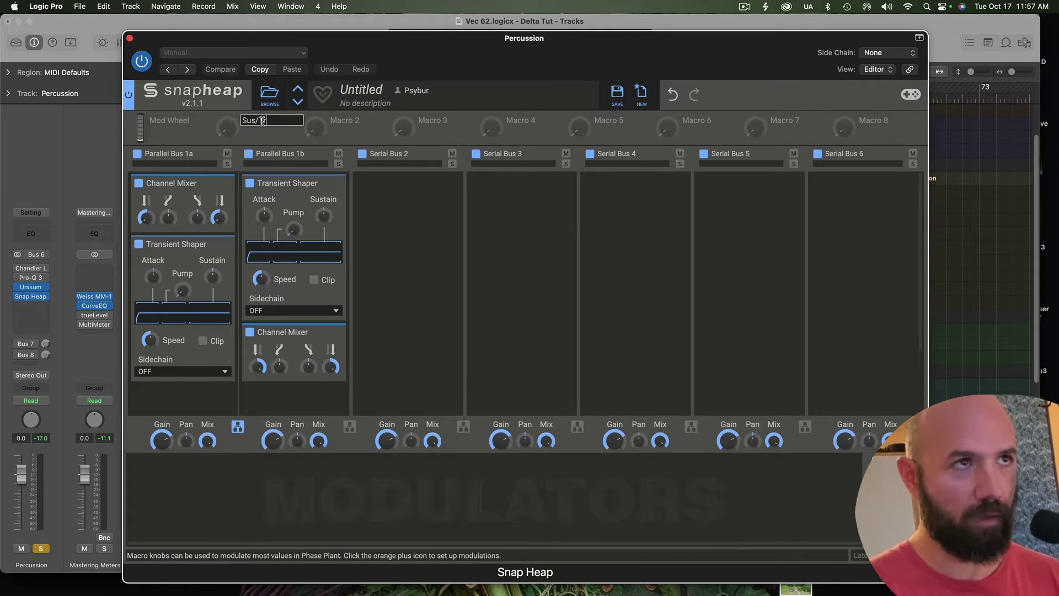
type("ransient")
key("Return")
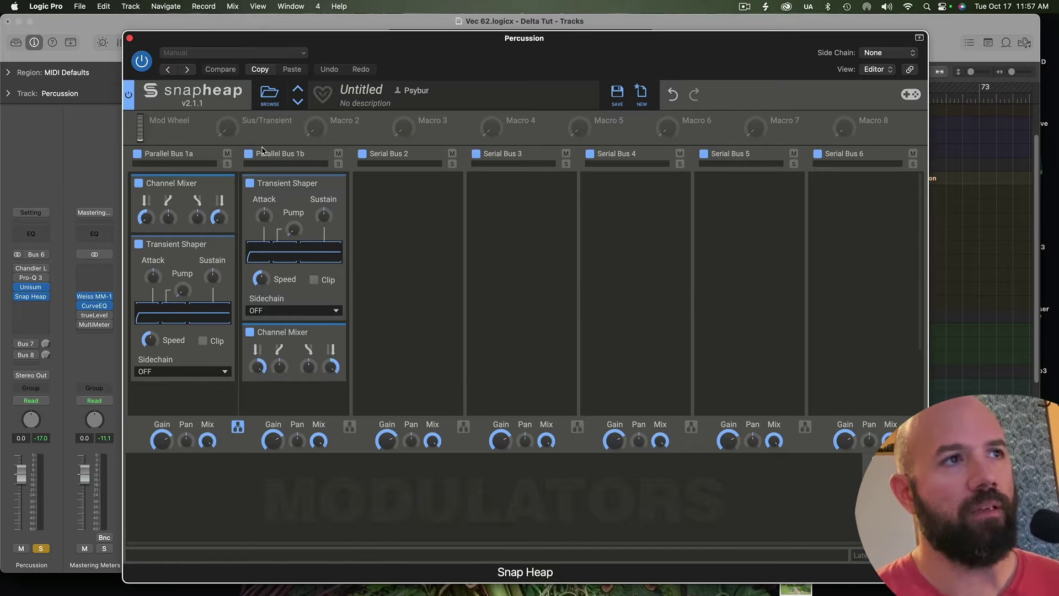
- Set both Transient Shapers to -100% attack, raised sustain and the minimum speed of 20%
left_click_drag(152, 276, 153, 308)
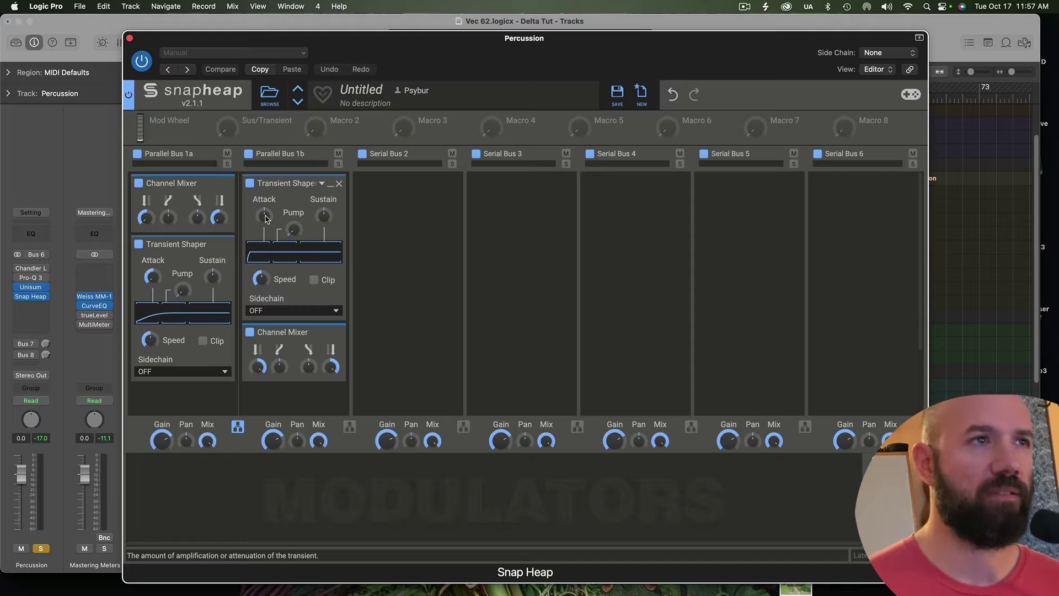
left_click_drag(266, 218, 265, 243)
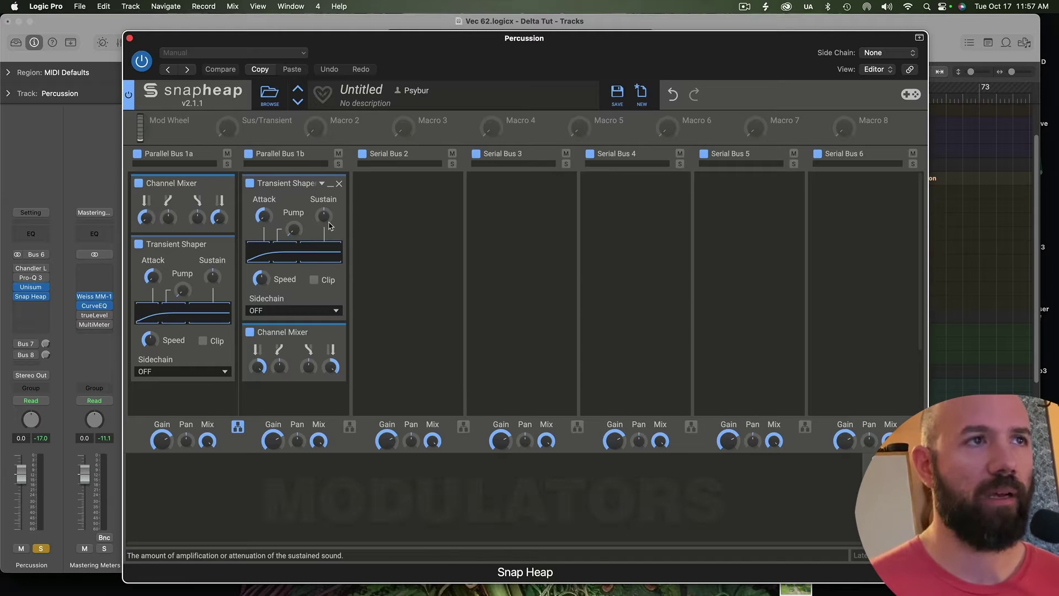
left_click_drag(323, 216, 324, 193)
left_click_drag(213, 276, 214, 260)
left_click_drag(150, 339, 149, 353)
left_click_drag(261, 278, 251, 281)
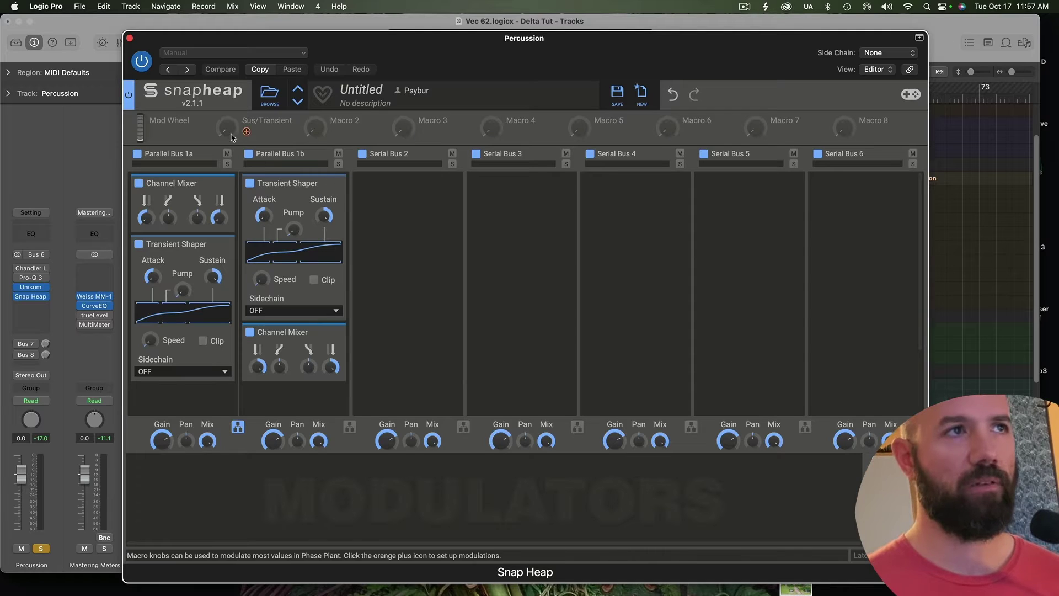
- Assign the Sus/Transient macro to Attack, Sustain and Speed on both Transient Shapers, leaving the macro at 0%
left_click(246, 131)
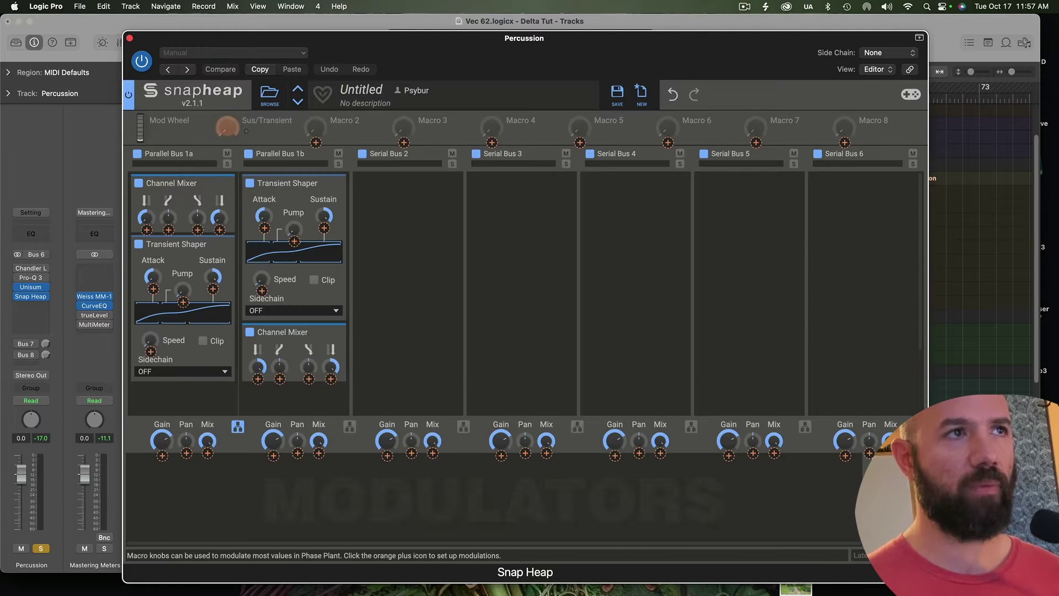
left_click(154, 289)
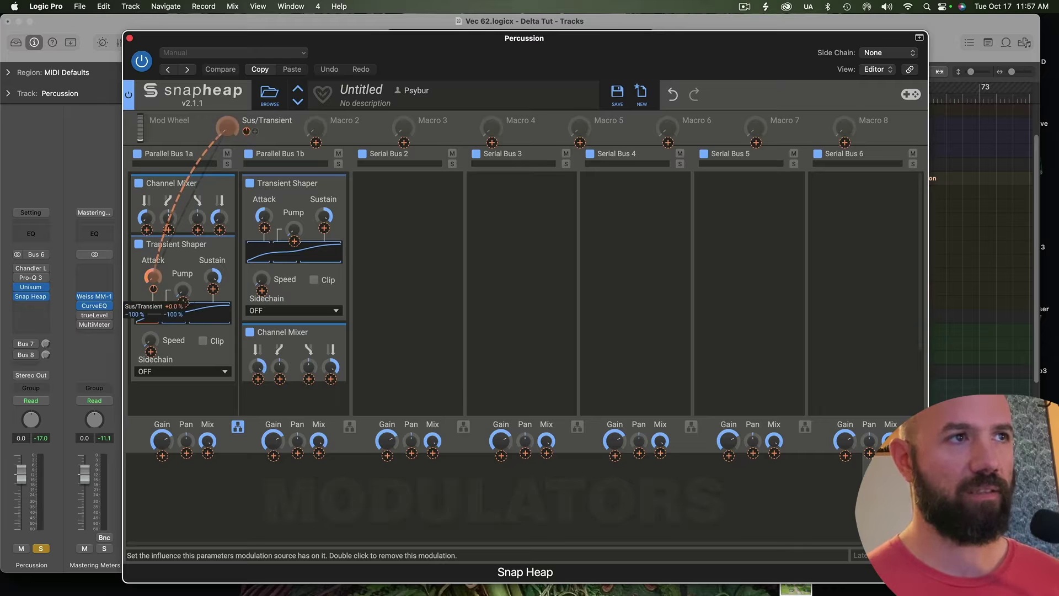
left_click(265, 228)
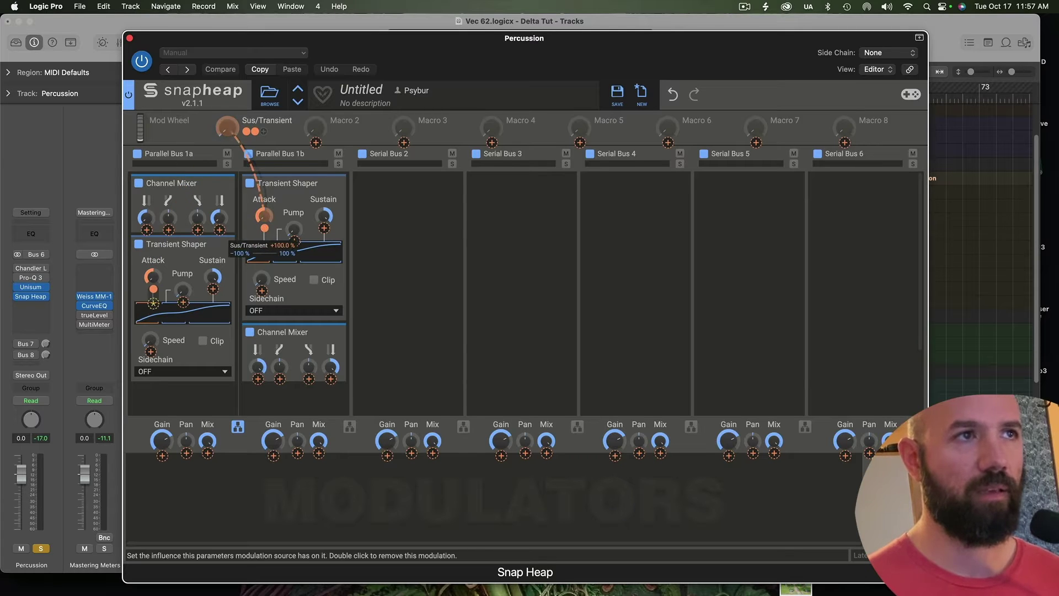
left_click(324, 228)
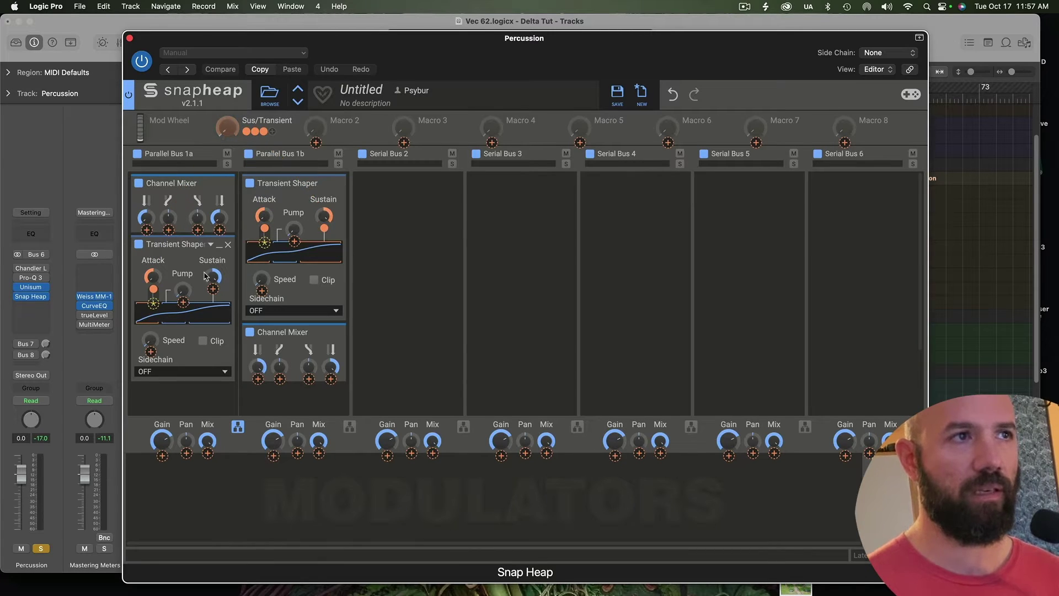
left_click(213, 289)
left_click(150, 351)
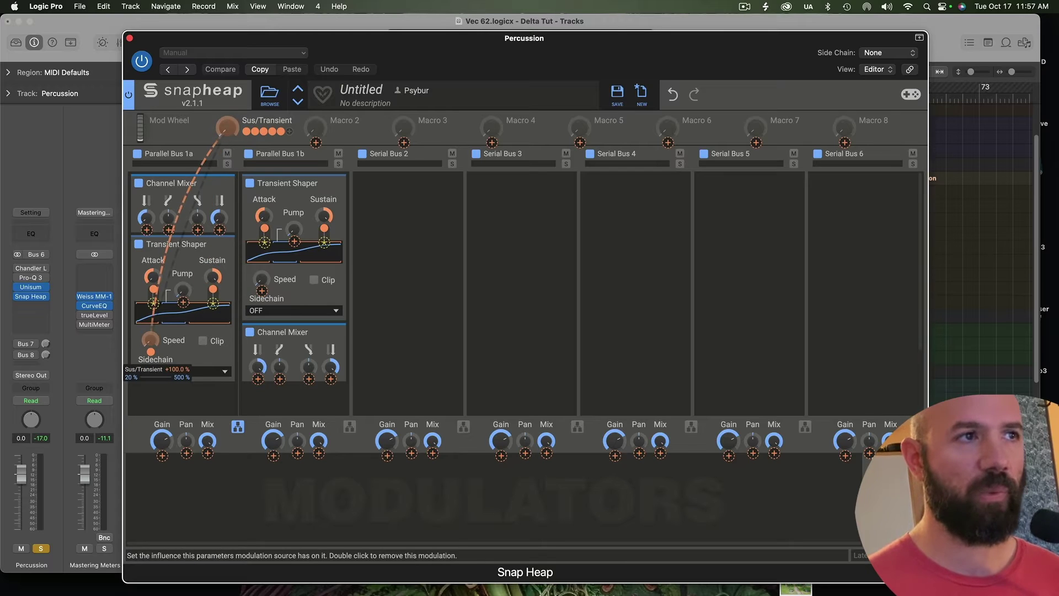
left_click(261, 290)
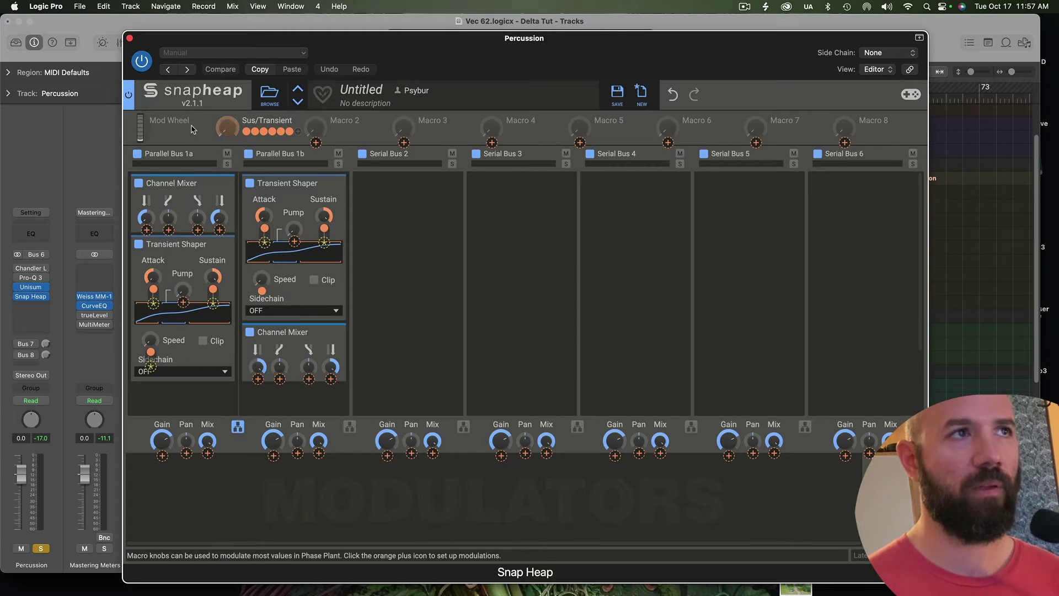
left_click(226, 126)
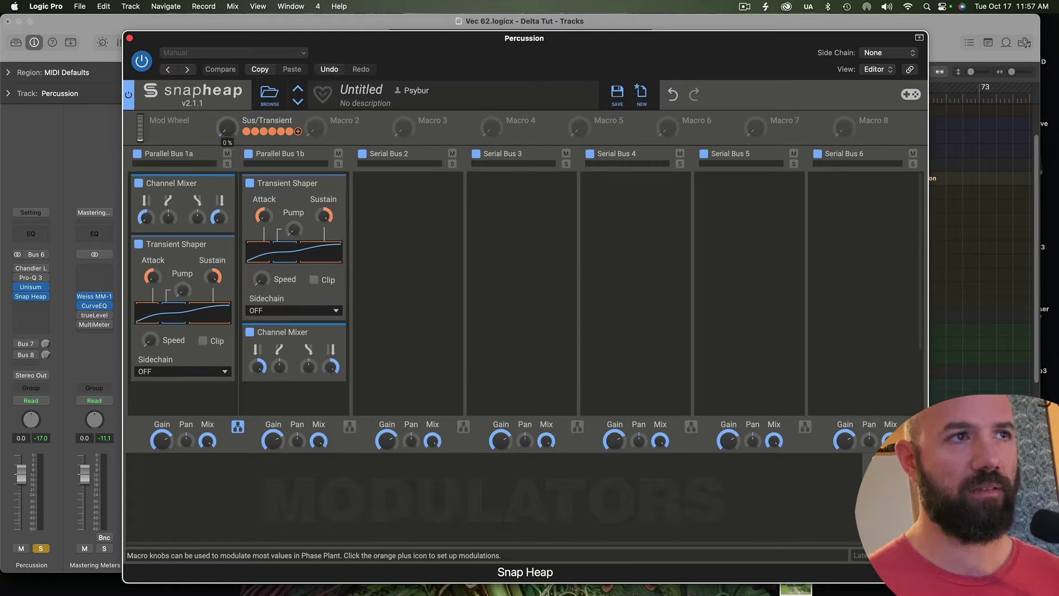
left_click_drag(226, 128, 226, 160)
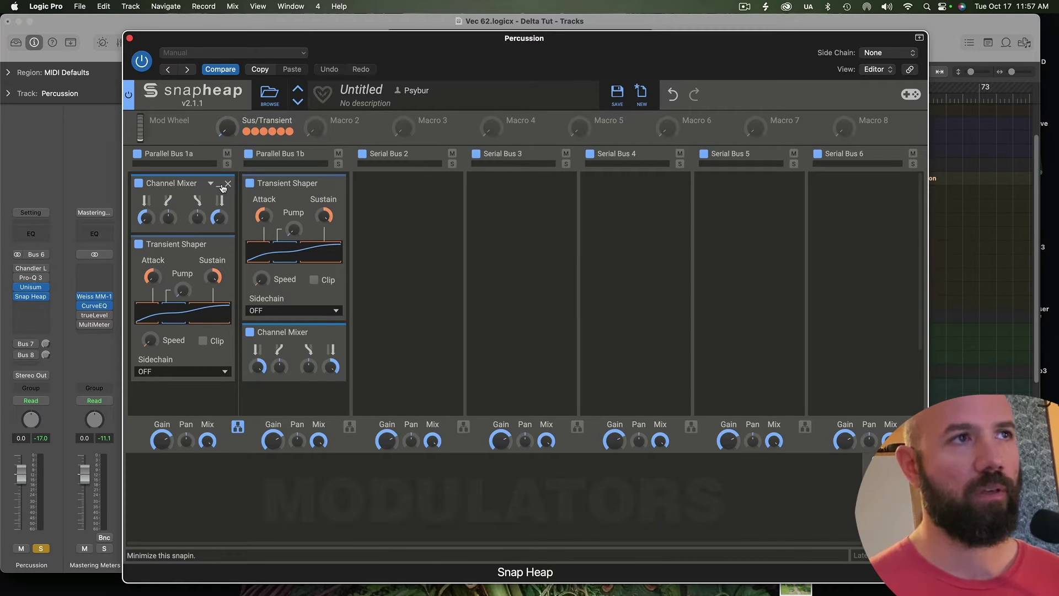
- Minimize the Channel Mixer and Transient Shaper in both parallel buses
left_click(223, 188)
left_click(222, 203)
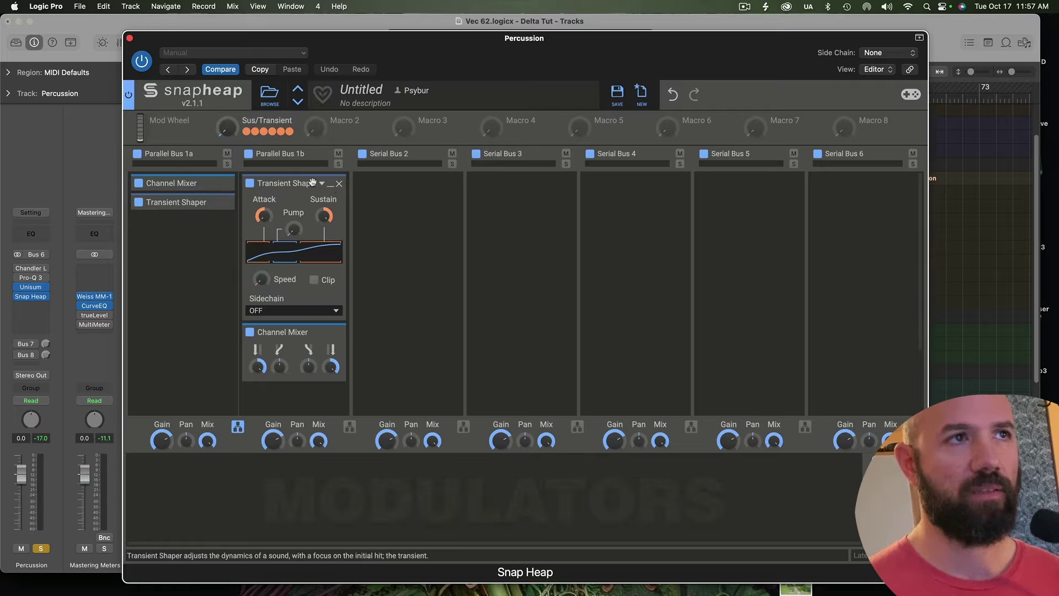
left_click(322, 186)
left_click(322, 203)
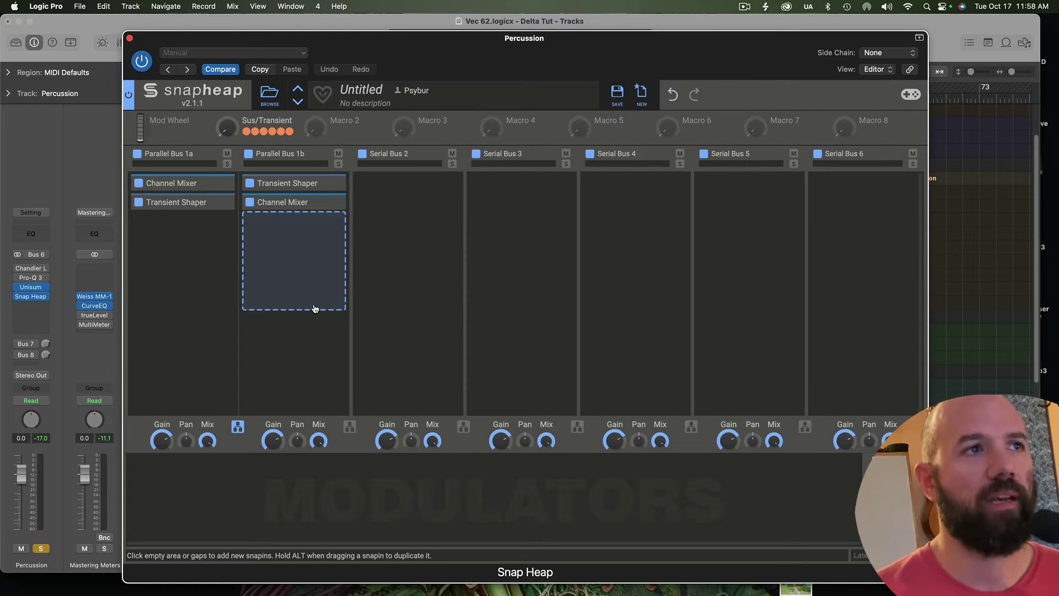
- Add a Slice EQ below the Transient Shaper in Parallel Bus 1a and open its editor, repositioning the editor window over the rack
left_click(180, 236)
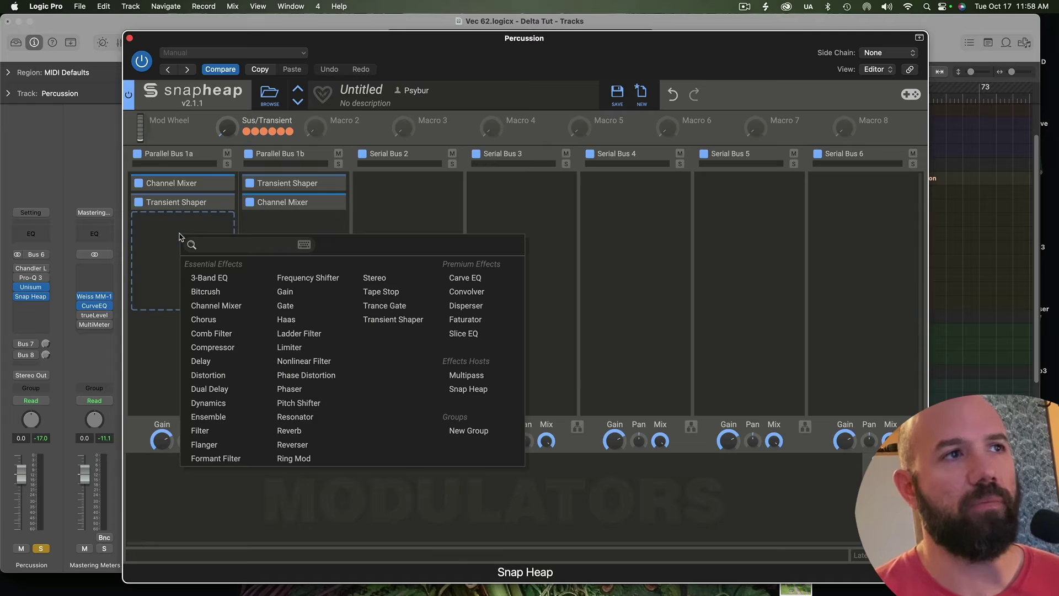
left_click(486, 335)
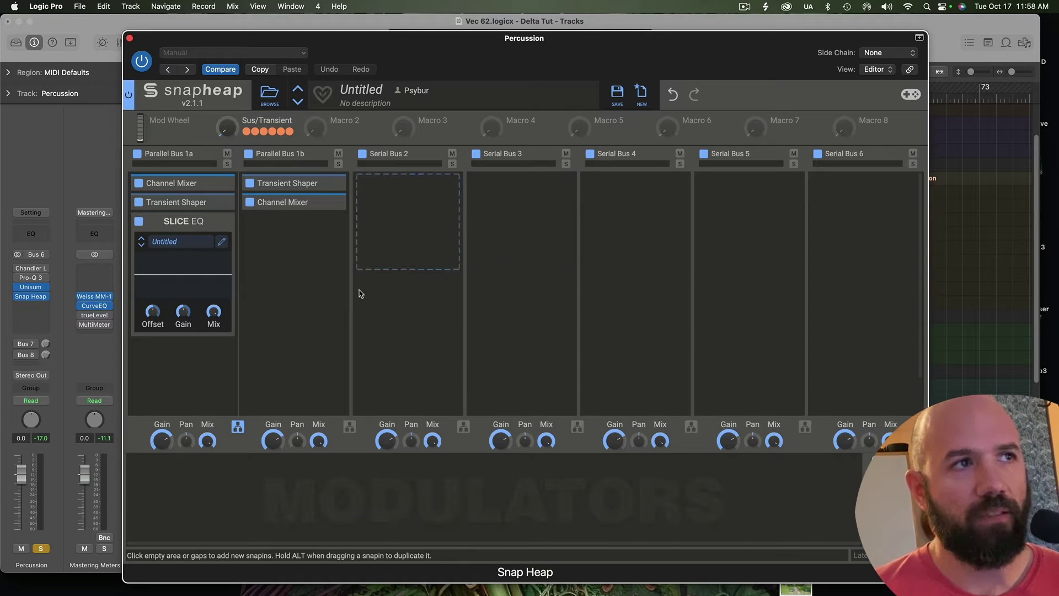
left_click(221, 241)
left_click_drag(594, 134, 542, 117)
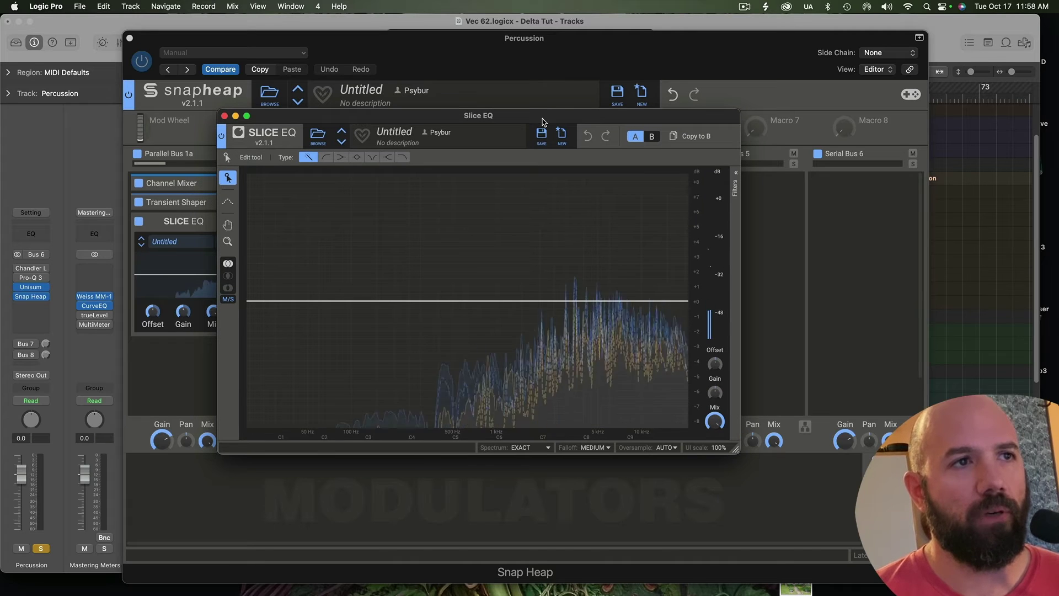
left_click_drag(419, 115, 535, 120)
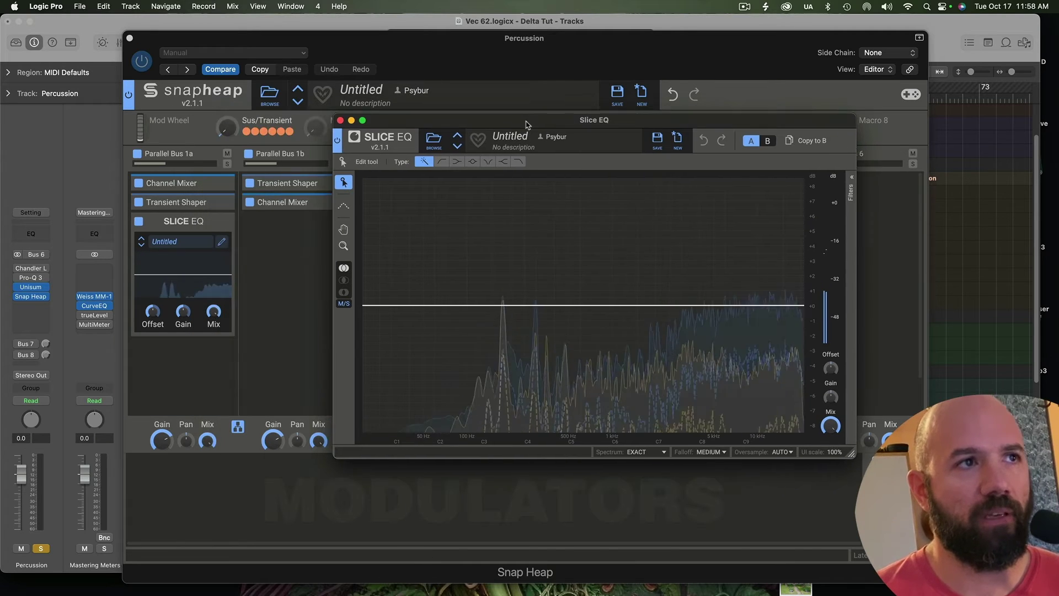
left_click_drag(618, 120, 527, 117)
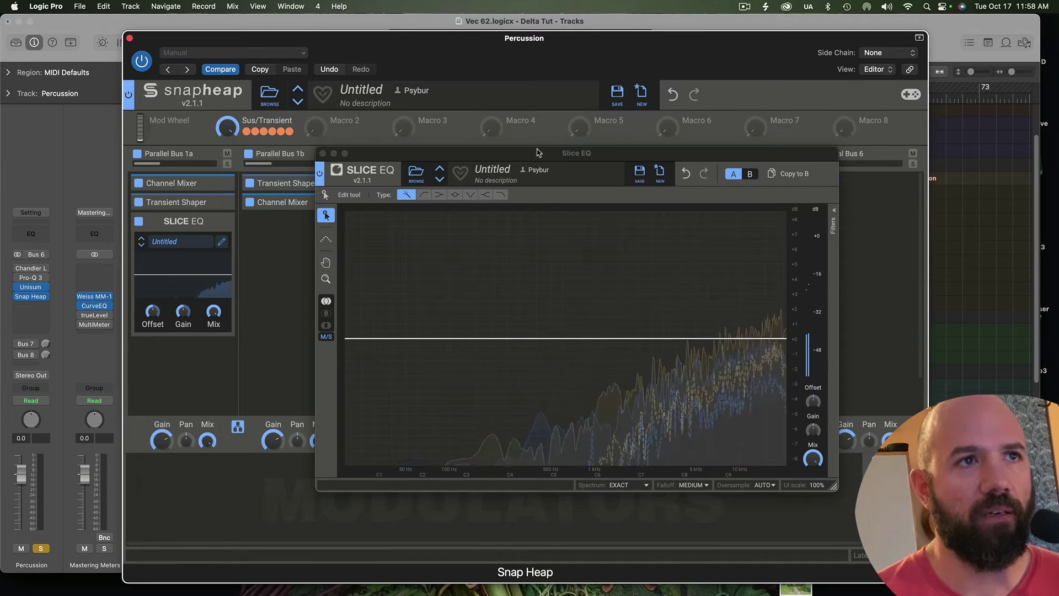
left_click_drag(531, 157, 475, 68)
- Create a wide bell boost of about 6 dB near 1.5 kHz in the Slice EQ while checking it with playback
left_click_drag(482, 293, 596, 220)
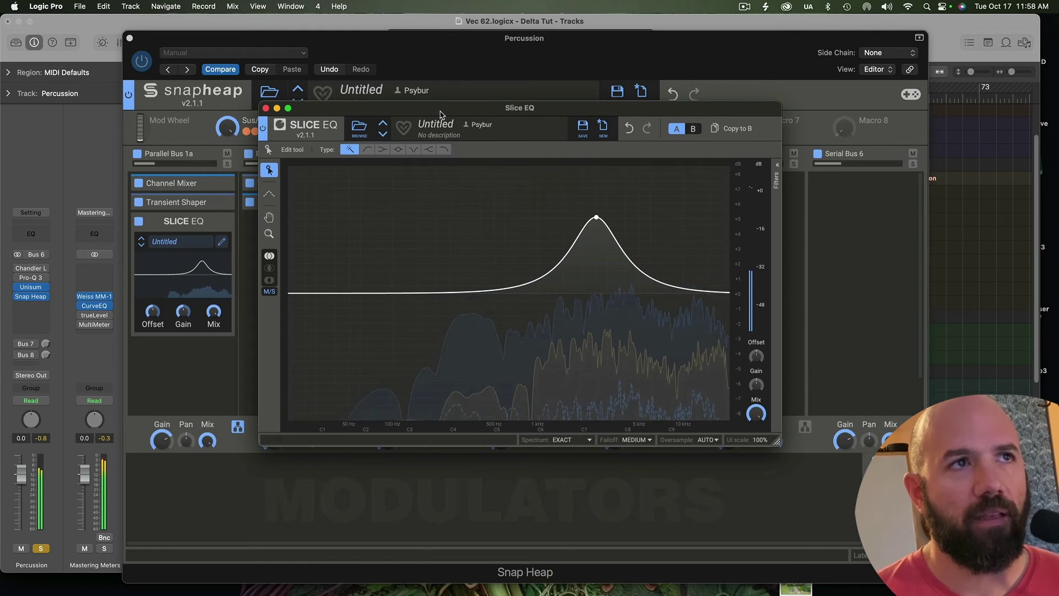
left_click_drag(440, 112, 560, 104)
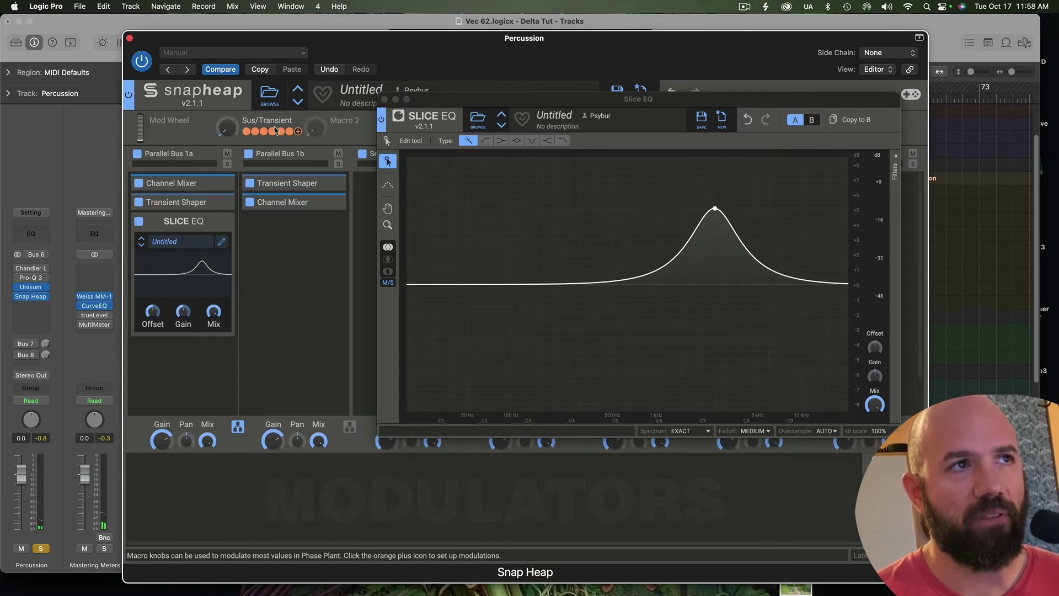
key("space")
left_click_drag(714, 208, 681, 193)
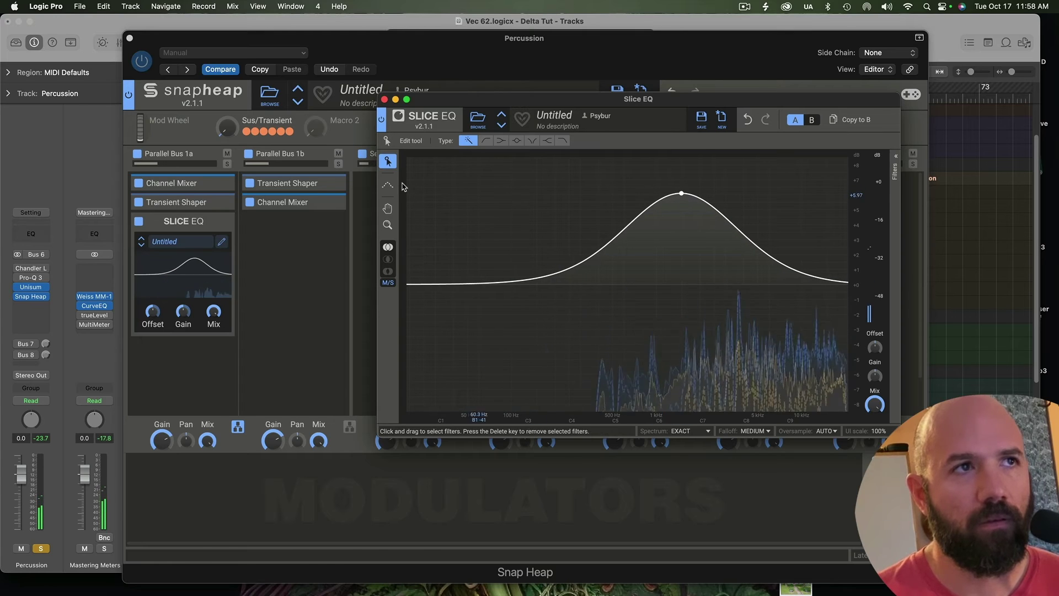
- Add a Reverb below the Channel Mixer in Parallel Bus 1b, moving the Slice EQ editor out of the way
left_click(292, 309)
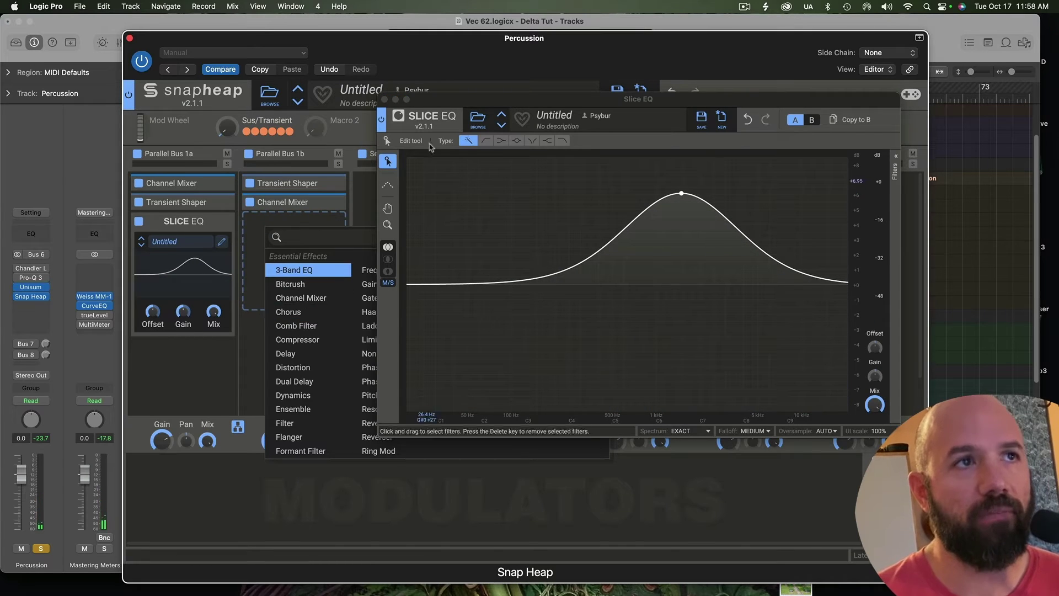
left_click_drag(447, 103, 626, 104)
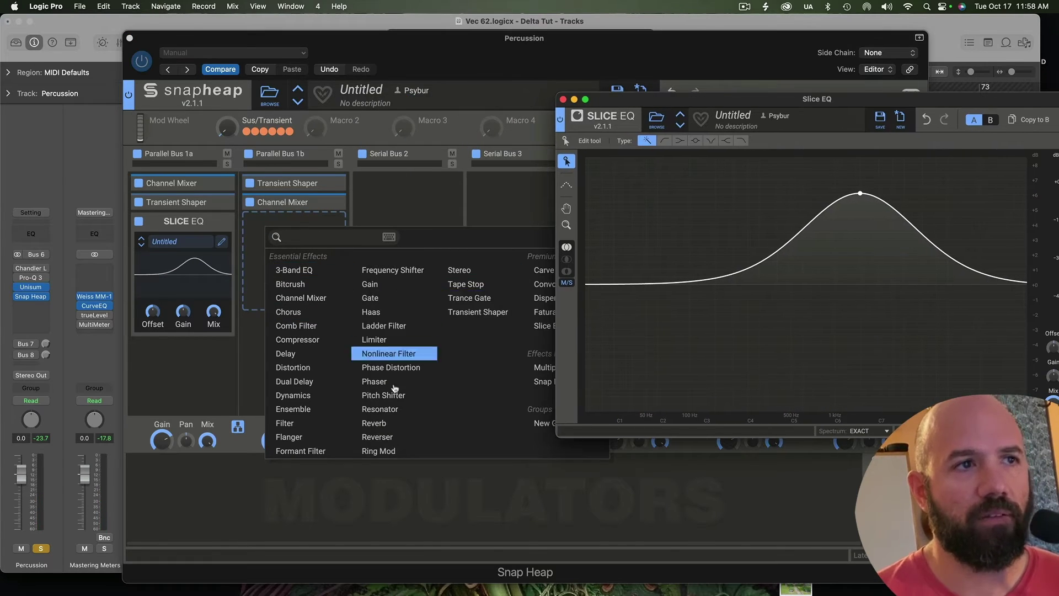
left_click(384, 423)
left_click(385, 423)
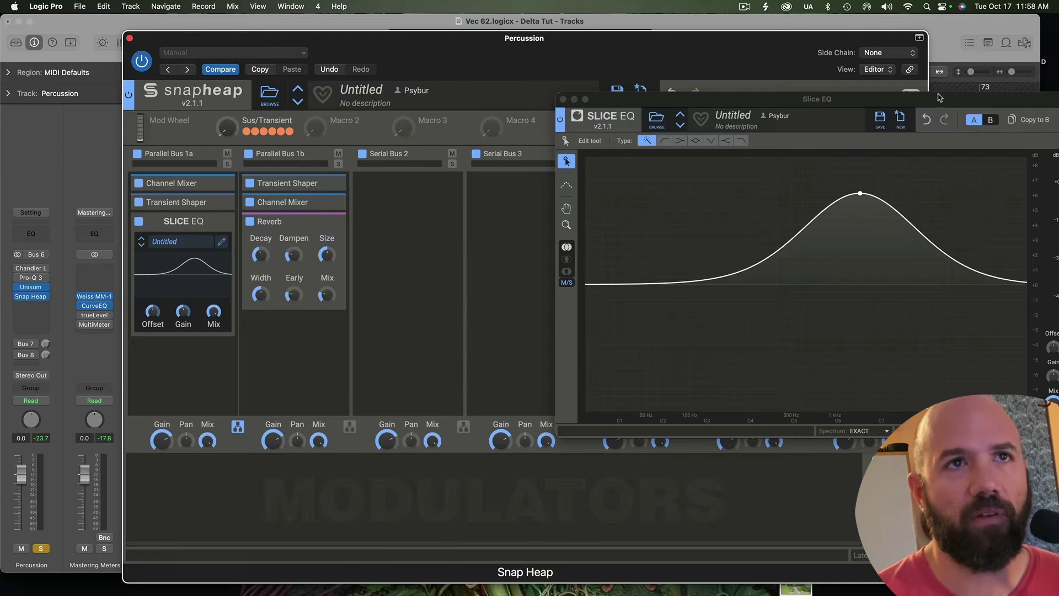
- Lower the Slice EQ bell to about 5 dB near 1.3 kHz during playback, repositioning the editor window beside the rack
left_click_drag(939, 98, 815, 72)
key("space")
mouse_move(326, 294)
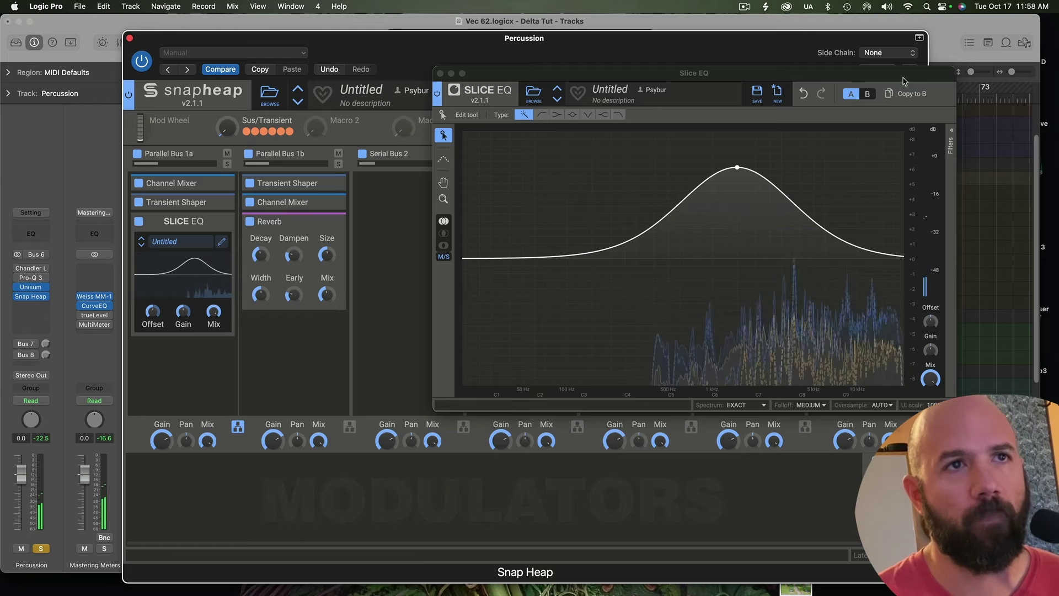
left_click_drag(738, 167, 719, 197)
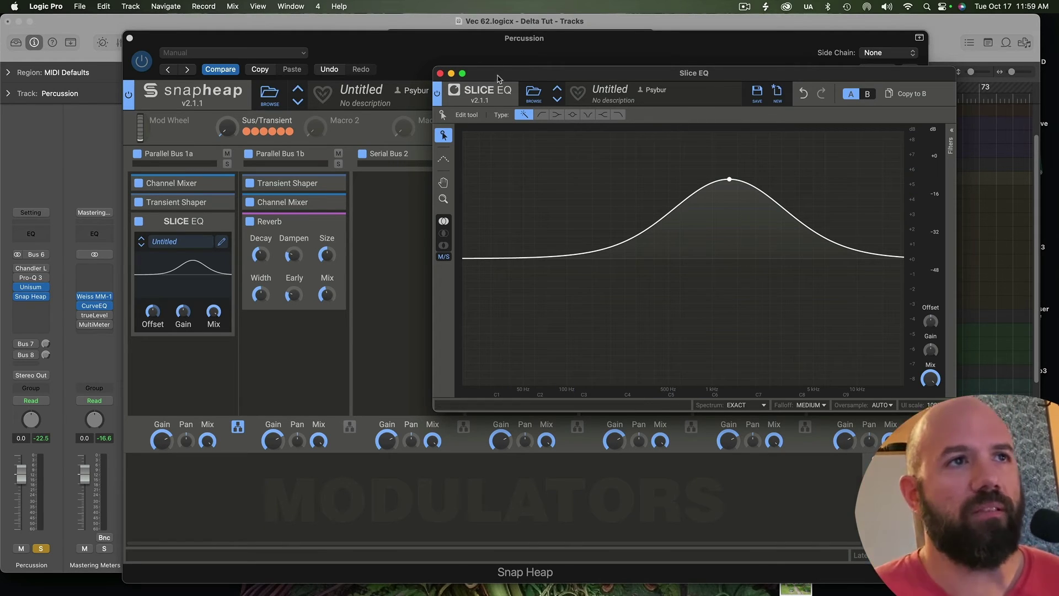
left_click_drag(498, 78, 520, 80)
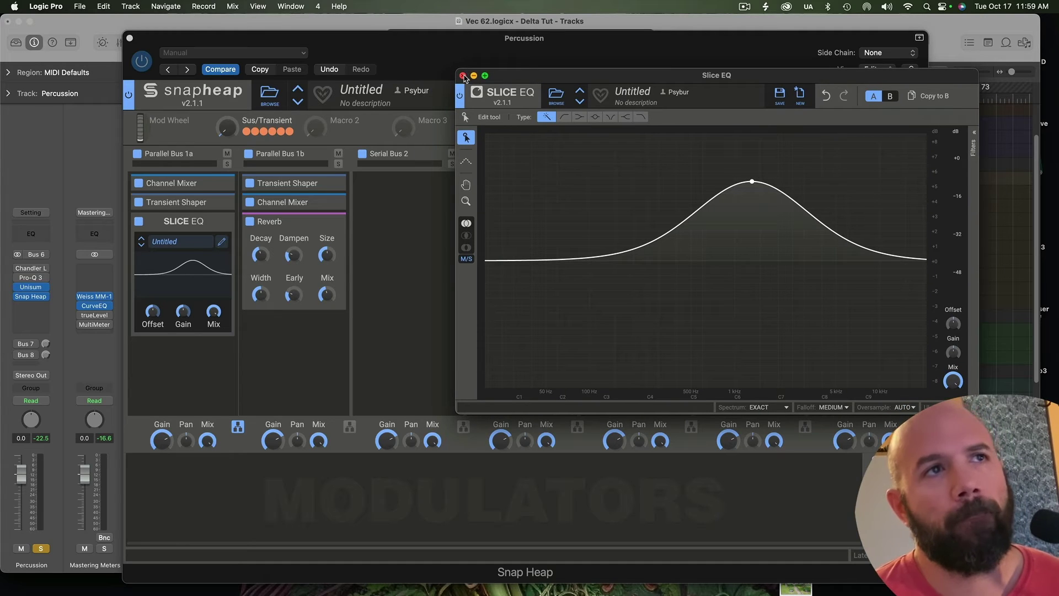
left_click_drag(601, 80, 539, 93)
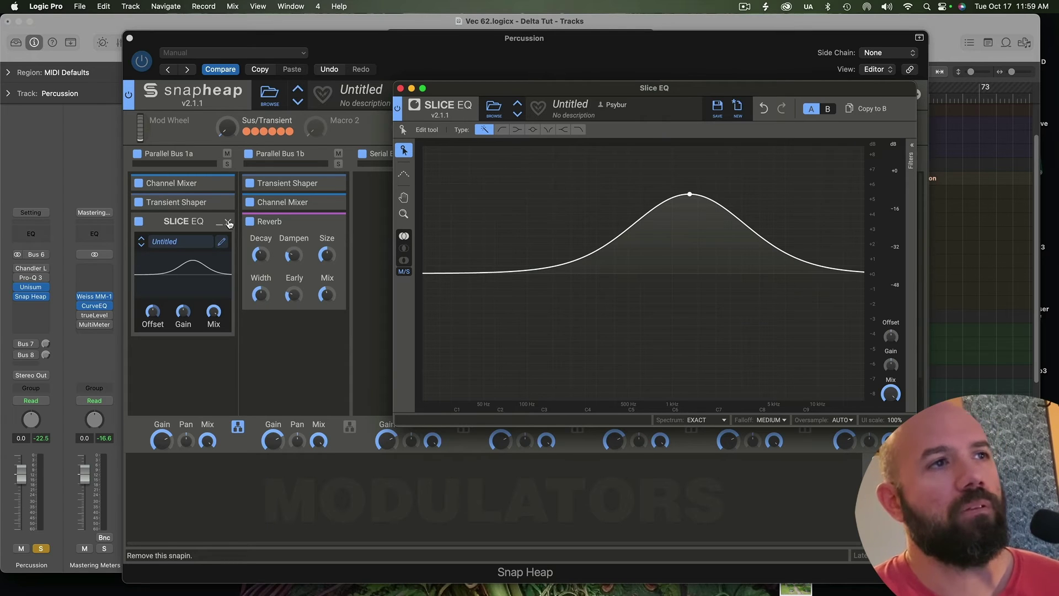
- Remove the Slice EQ and Reverb, and insert a fresh Slice EQ below the Transient Shaper in Parallel Bus 1a
left_click(228, 222)
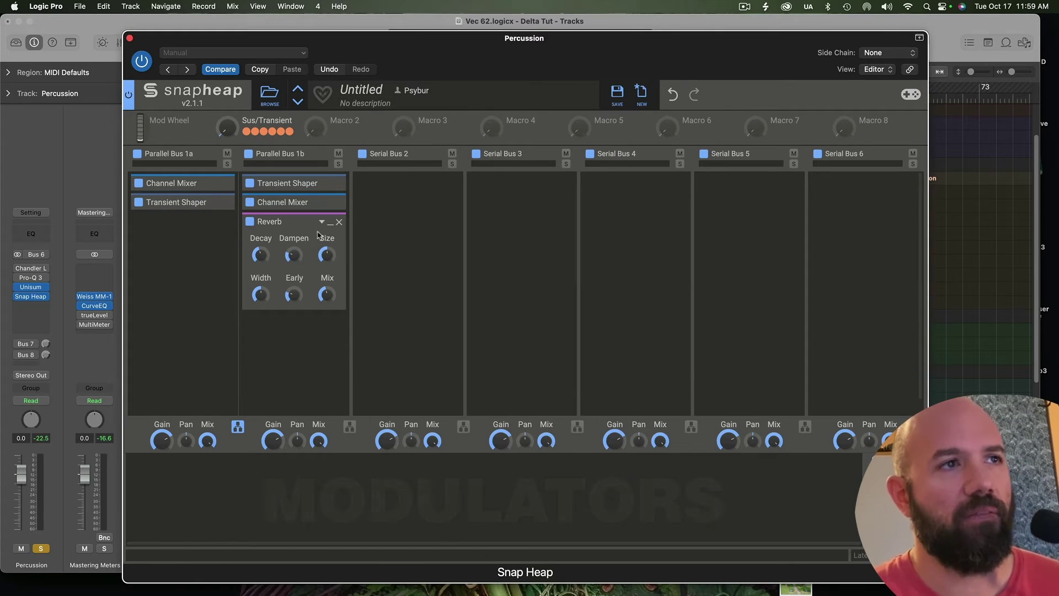
left_click(338, 222)
left_click(188, 229)
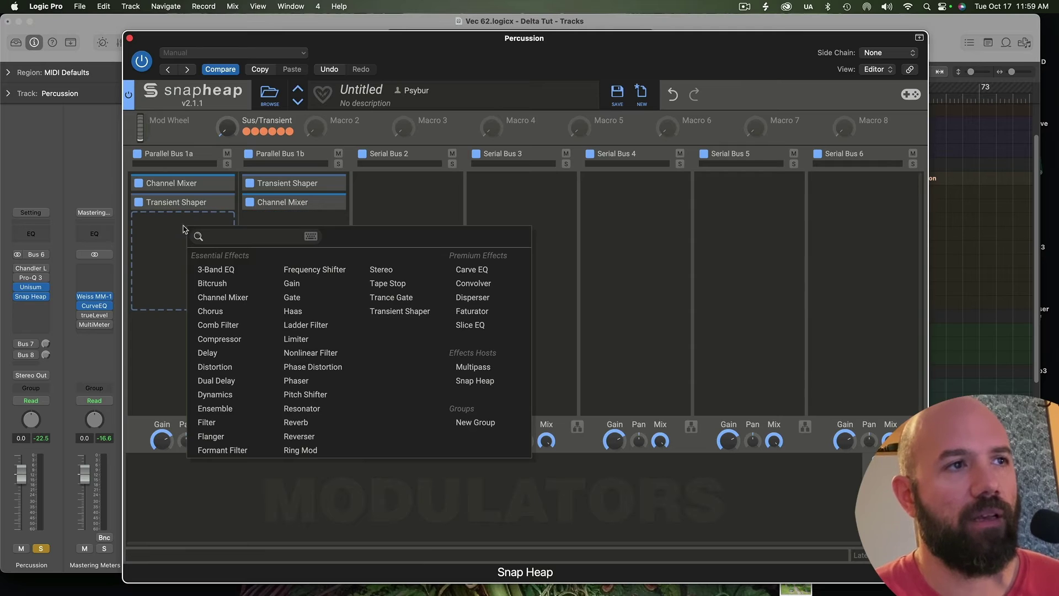
left_click(478, 325)
- Rename the patch as Split EQ Clone 3
left_click(379, 95)
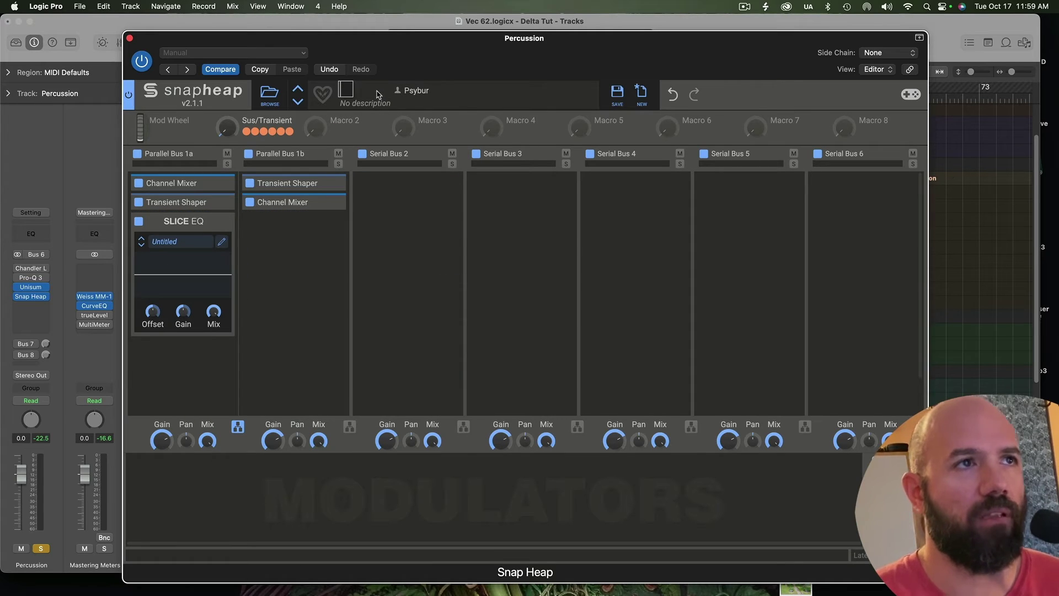
type("Sp.")
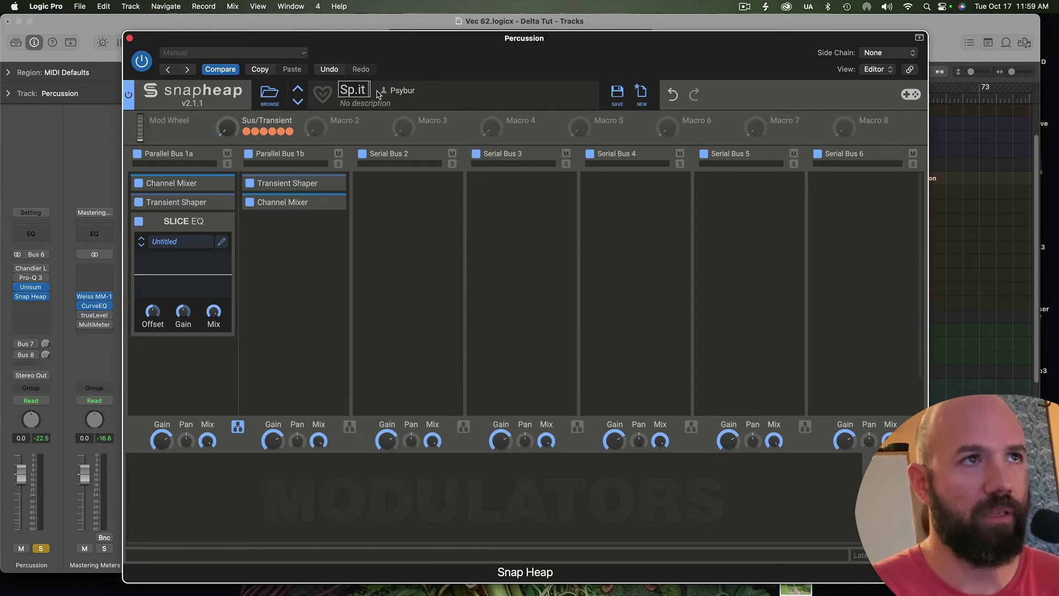
key("BackSpace")
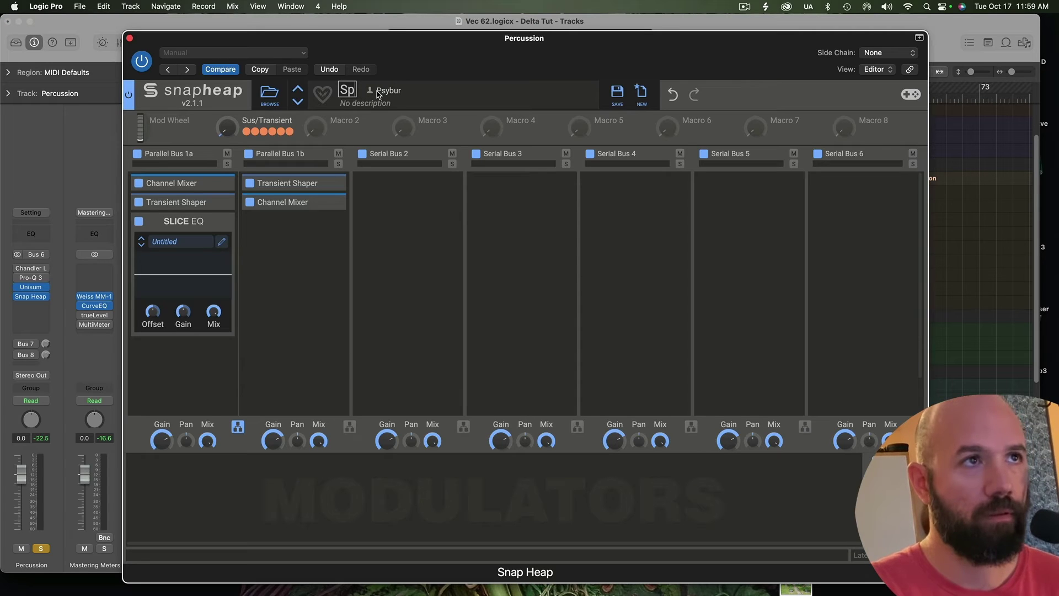
type("lit EQ Clone")
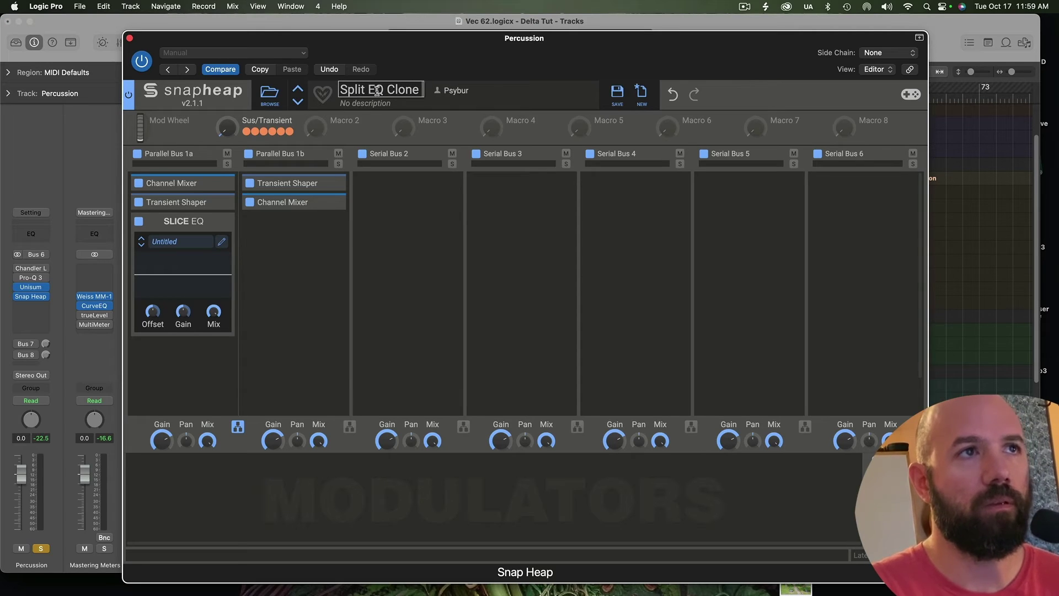
type(" 3")
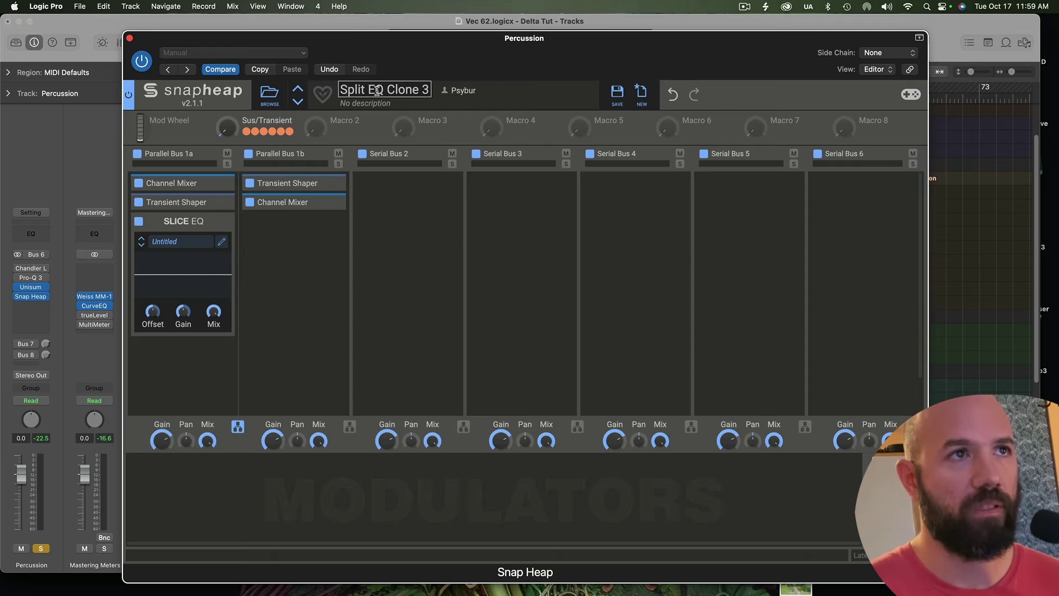
- Save the Split EQ Clone 3 preset in the Mixing subfolder of the Psybur SnapHeap location
left_click(621, 95)
left_click(617, 95)
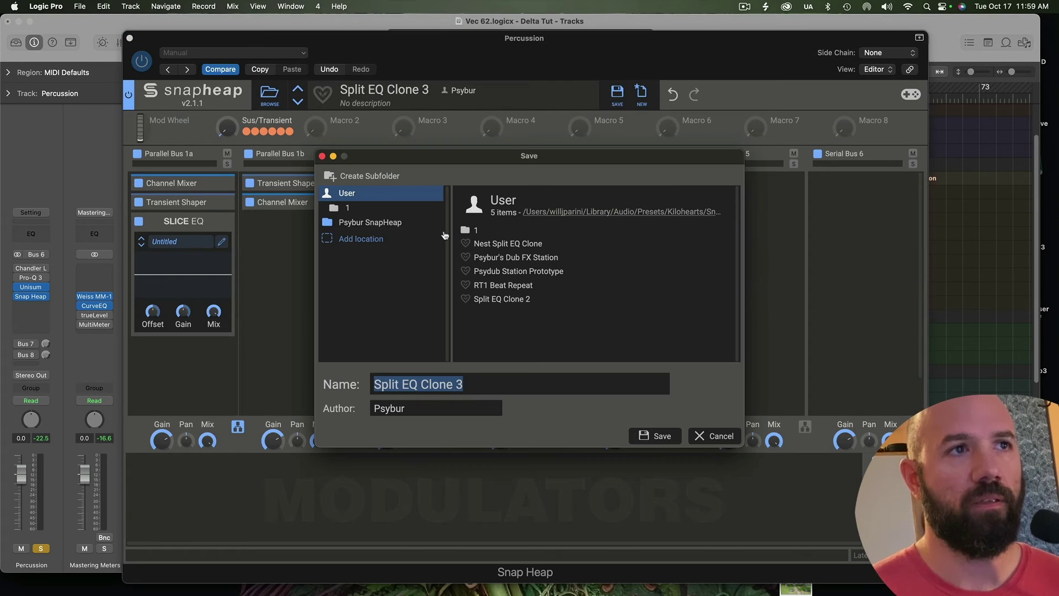
left_click(378, 222)
double_click(498, 269)
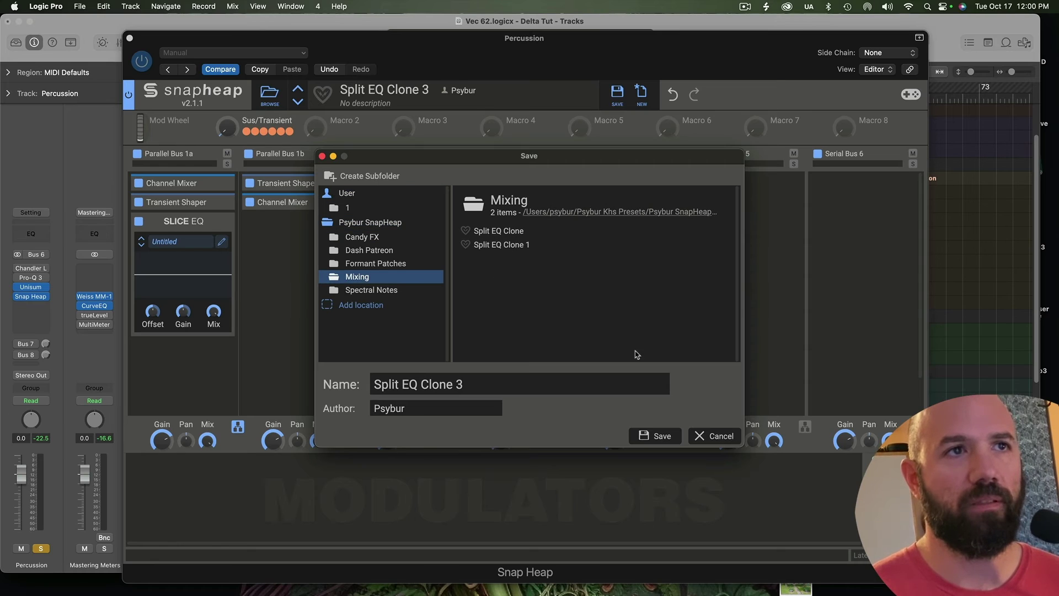
left_click(672, 441)
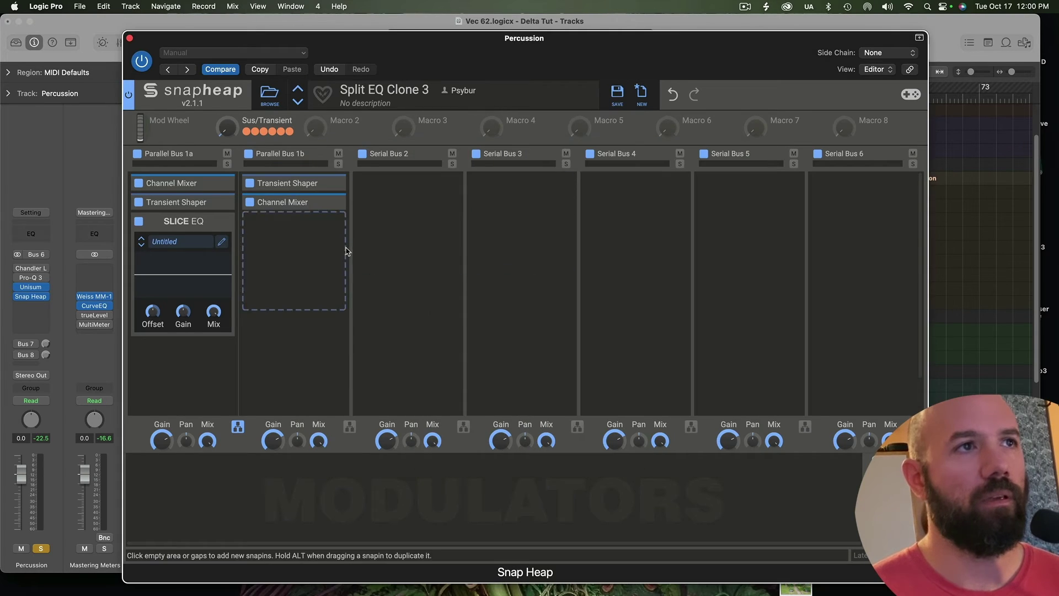
- Reset the patch to its default state and split the first serial bus into two parallel buses
left_click(641, 93)
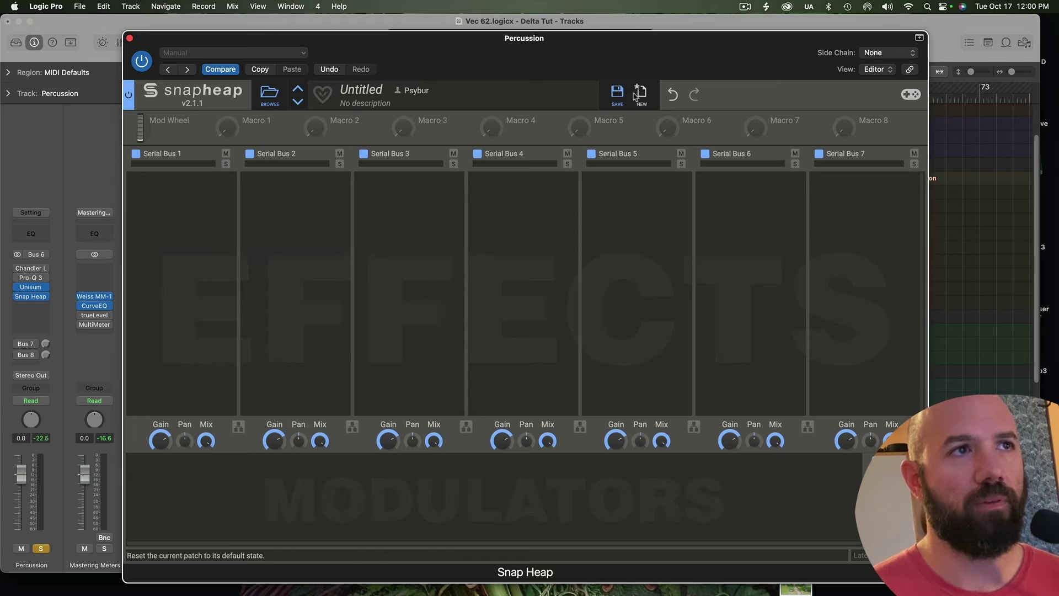
left_click(238, 426)
- Add a nested Snap Heap to Parallel Bus 1b and open its editor
left_click(333, 228)
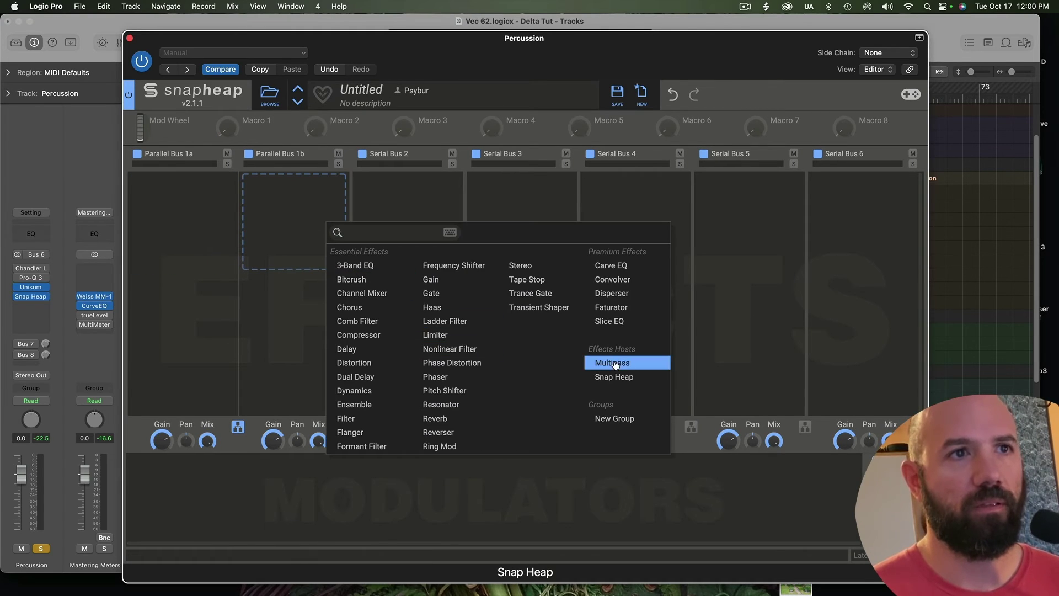
left_click(625, 374)
left_click(333, 205)
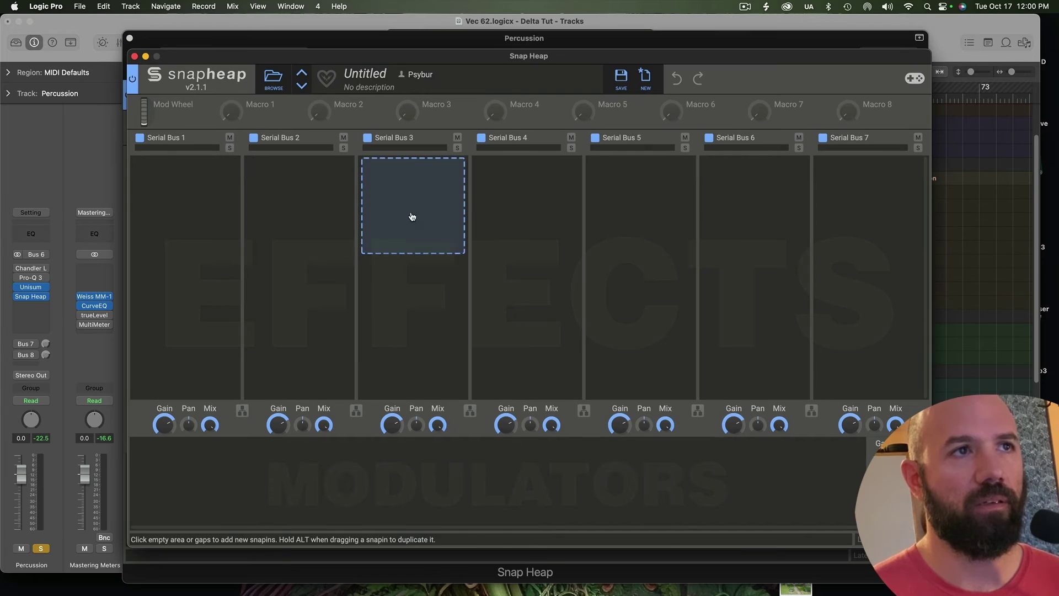
- Load the Split EQ Clone 3 preset from the Psybur SnapHeap Mixing folder into the nested Snap Heap
left_click(273, 79)
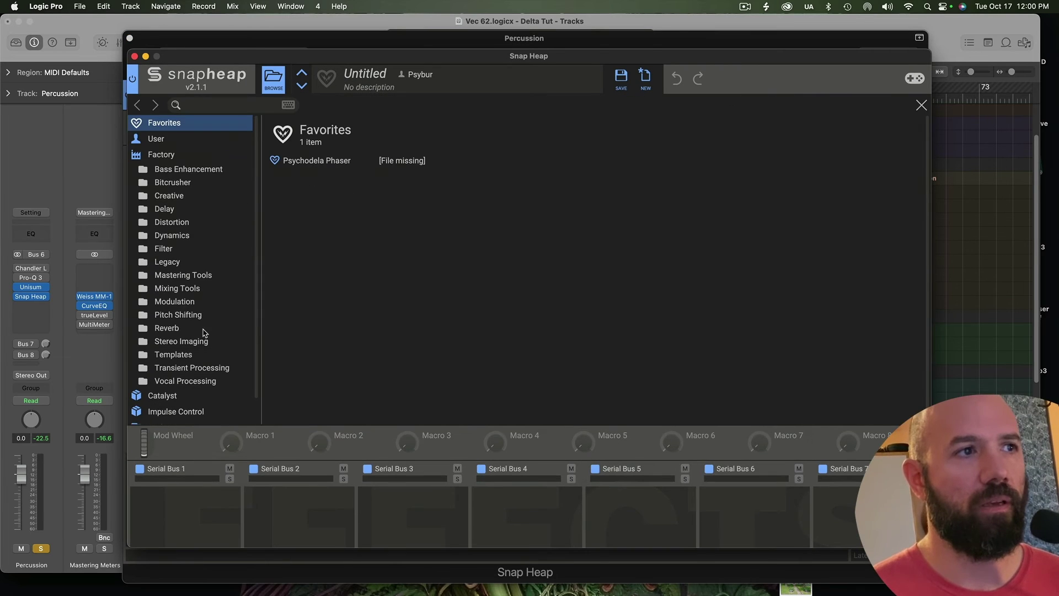
scroll(204, 332, "down", 1)
left_click(181, 399)
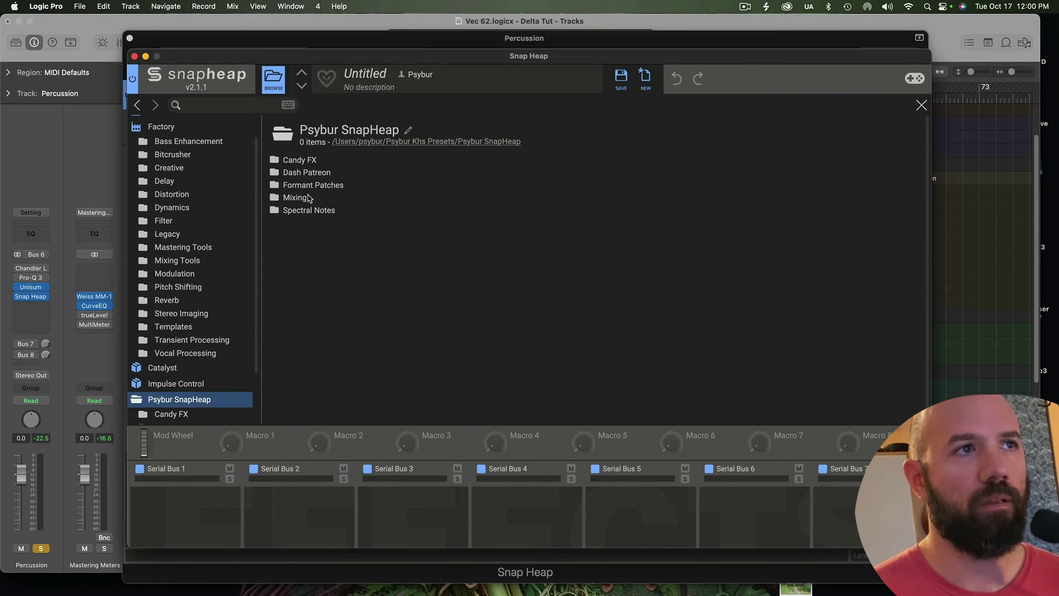
double_click(297, 197)
double_click(319, 189)
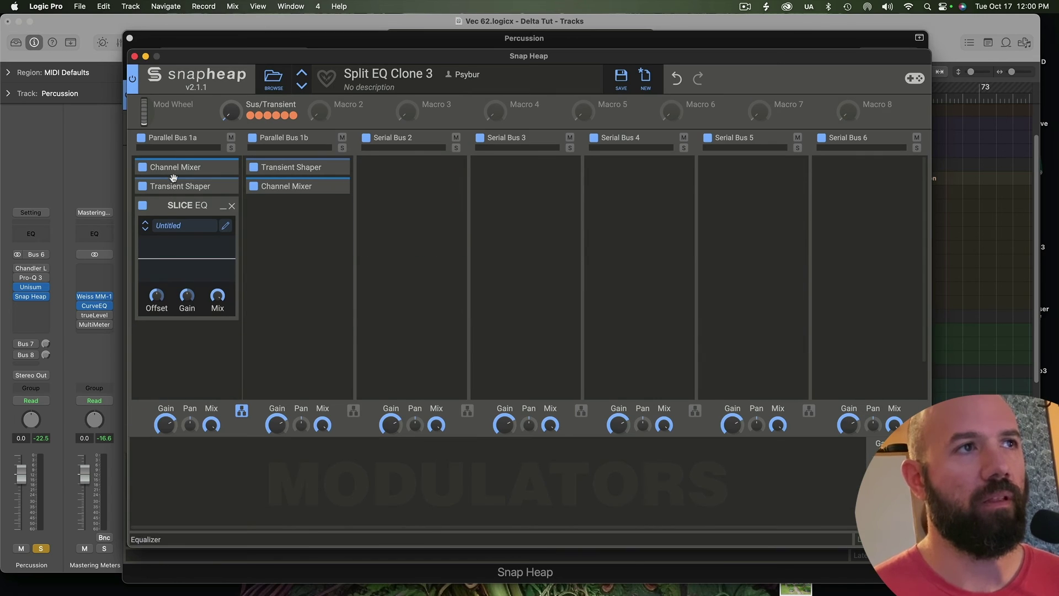
- Close the nested Snap Heap's editor, try the Sus/Transient knob on its module, and reopen the editor
left_click_drag(182, 59, 397, 63)
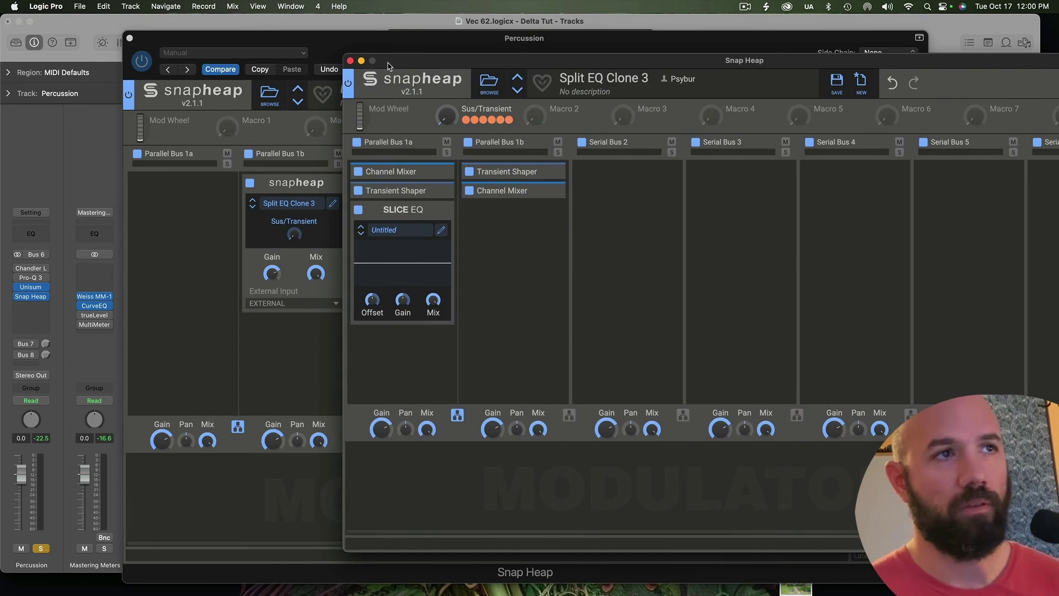
left_click(350, 60)
left_click_drag(293, 234, 294, 242)
left_click(332, 202)
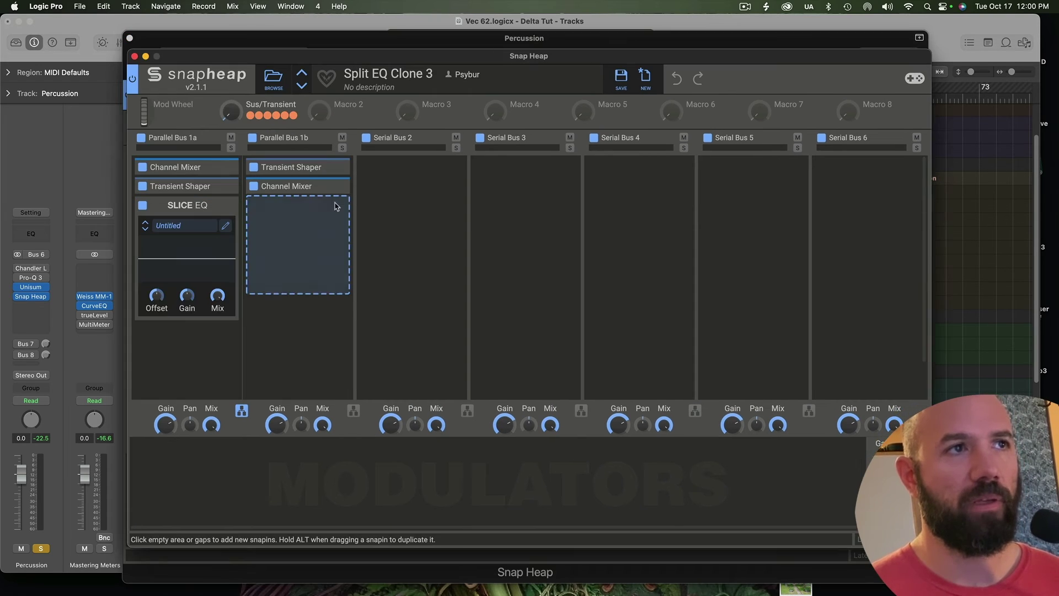
- Create a bell boost of about 4 dB near 400 Hz in the nested patch's Slice EQ, checking it with playback and moving the windows aside
left_click_drag(350, 56, 586, 54)
left_click(462, 223)
mouse_move(417, 317)
left_mouse_down()
mouse_move(445, 246)
mouse_move(454, 263)
mouse_move(494, 265)
left_mouse_up()
key("space")
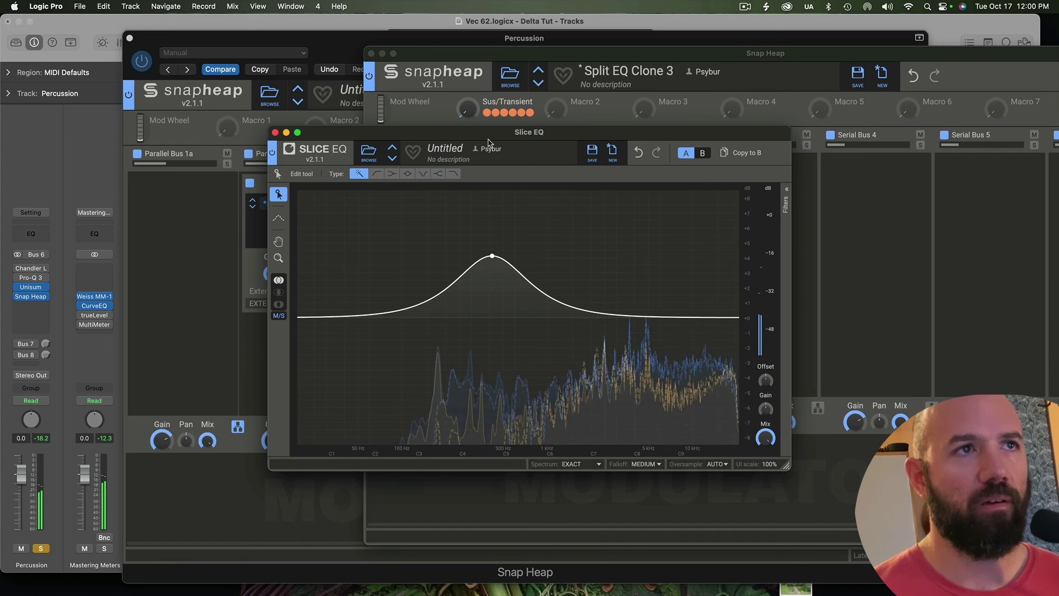
left_click_drag(490, 140, 814, 143)
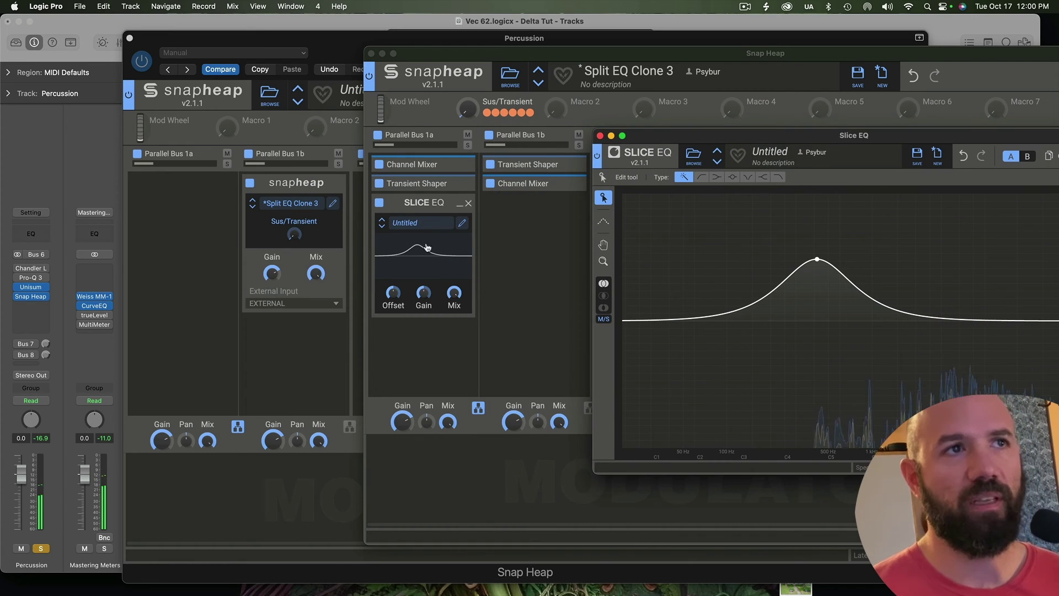
mouse_move(720, 130)
left_mouse_down()
mouse_move(631, 138)
mouse_move(741, 122)
mouse_move(513, 157)
mouse_move(715, 141)
left_mouse_up()
- Add a Reverb below the Channel Mixer in the nested patch's Parallel Bus 1b
left_click(503, 205)
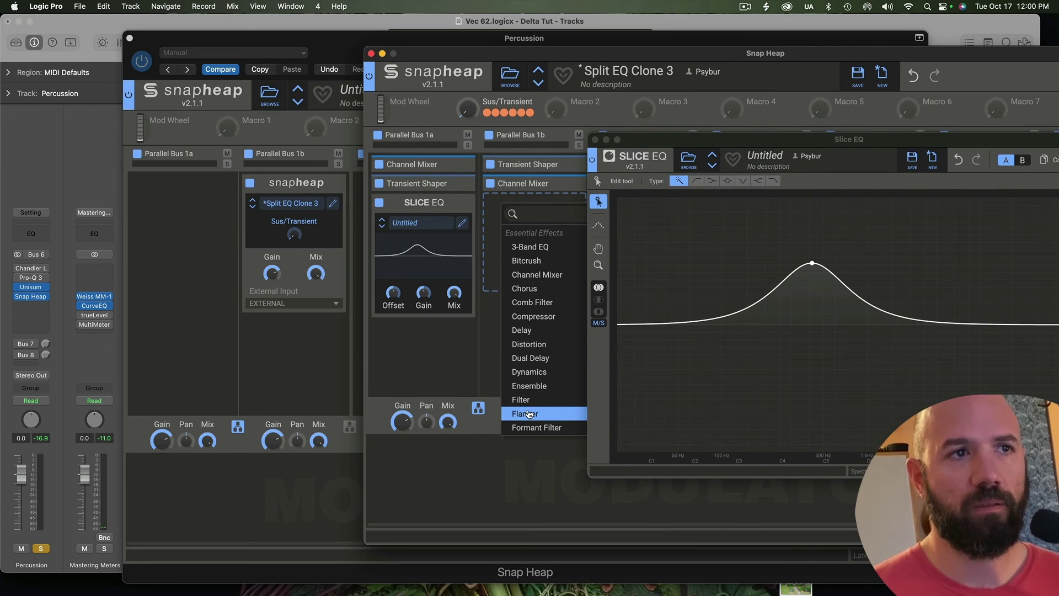
left_click_drag(640, 141, 837, 135)
left_click(633, 398)
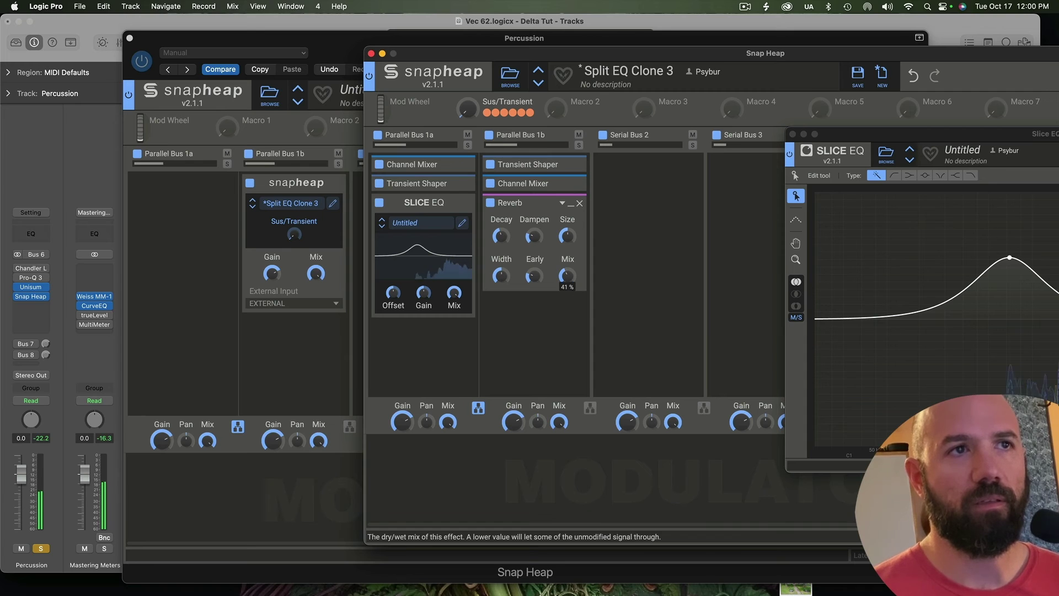
- Lower the nested Slice EQ's bell to about 3.5 dB near 450 Hz and close its editor
left_click_drag(827, 134, 454, 72)
mouse_move(636, 195)
left_mouse_down()
mouse_move(701, 205)
mouse_move(631, 207)
mouse_move(642, 204)
left_mouse_up()
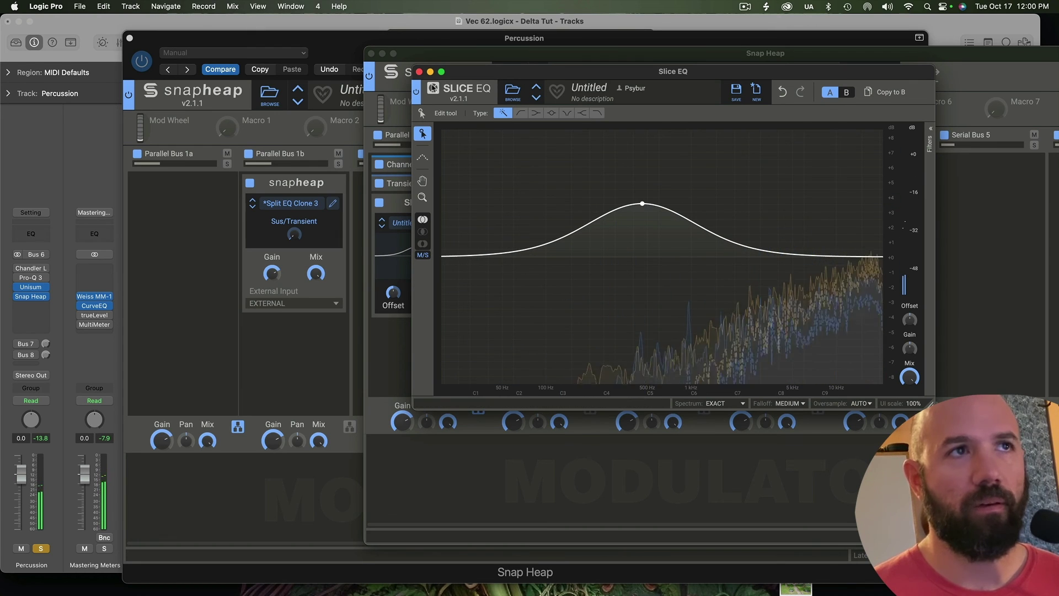
left_click(419, 73)
- Close the nested Snap Heap's editor and reposition the main Snap Heap window
left_click_drag(528, 52, 400, 44)
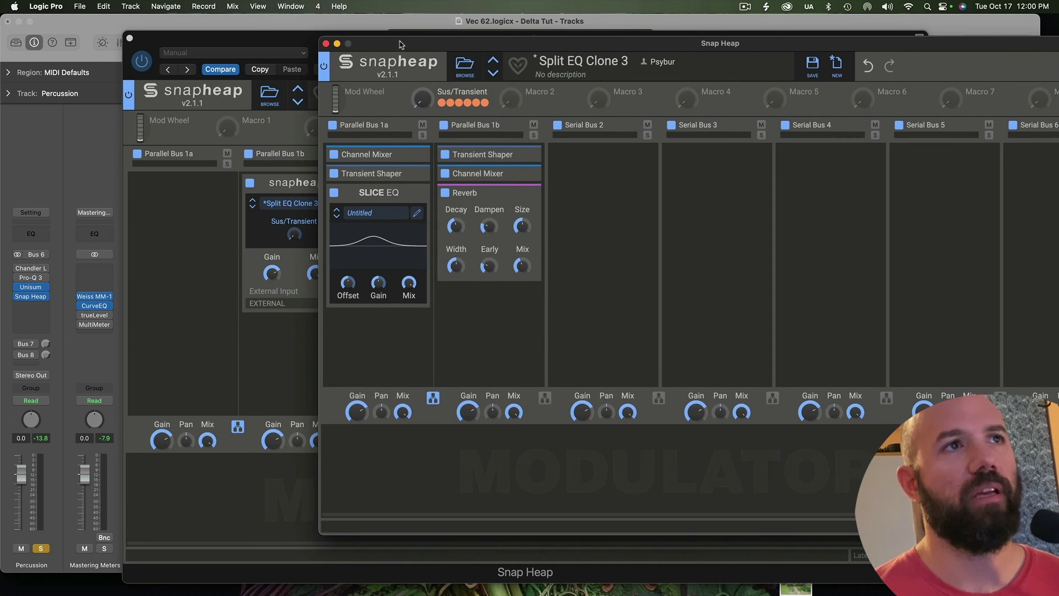
left_click(326, 44)
left_click_drag(460, 58, 451, 55)
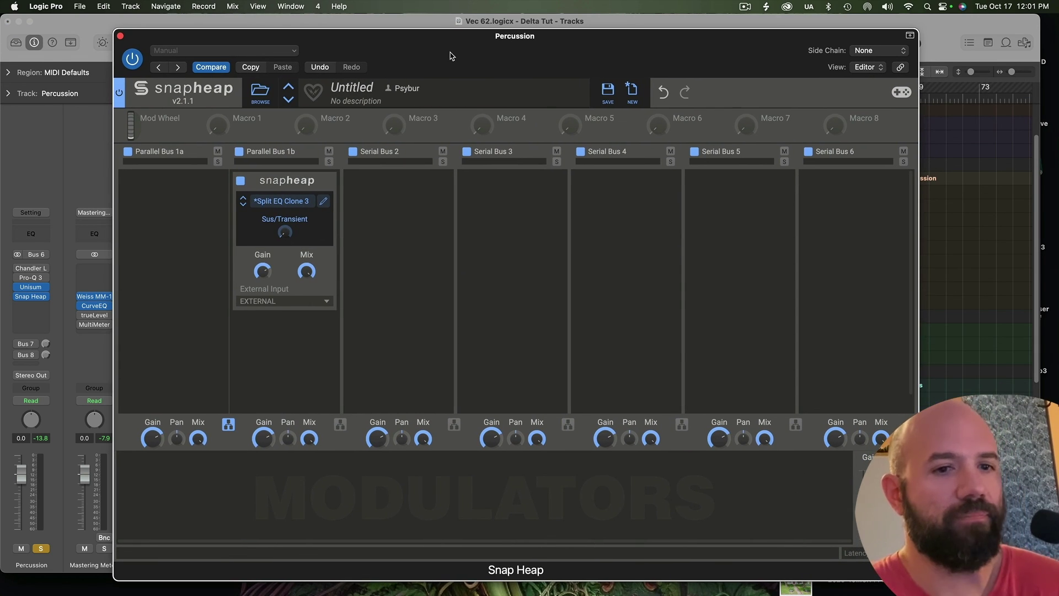